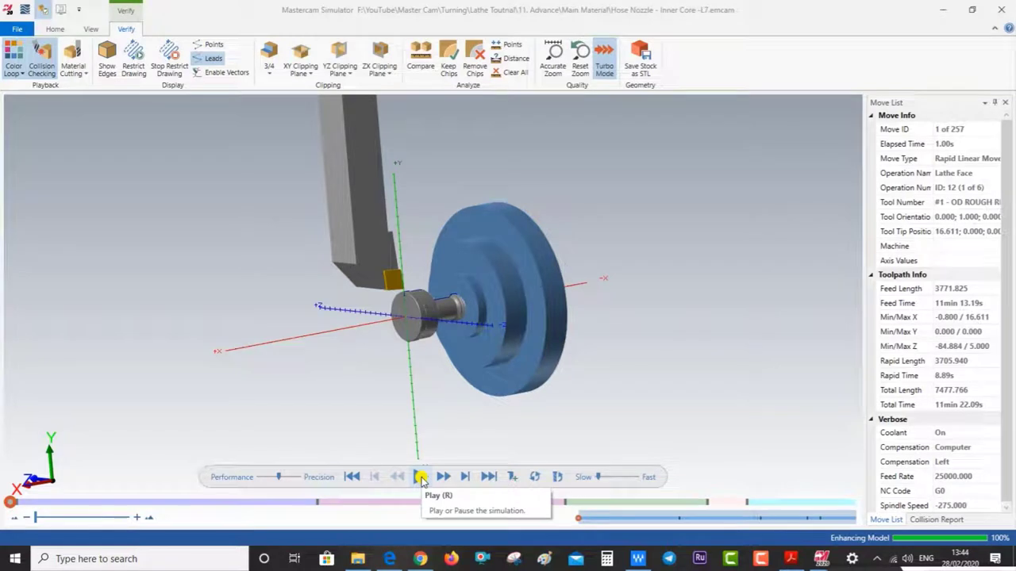
Play the back-side simulation, orbiting and zooming into the bored end to watch the drills and boring bar.
mouse_move(480, 410)
mouse_down()
mouse_move(548, 378)
mouse_move(589, 397)
mouse_move(628, 392)
mouse_move(568, 409)
mouse_move(344, 340)
mouse_move(474, 338)
mouse_move(514, 326)
mouse_move(471, 312)
mouse_move(474, 328)
mouse_move(527, 337)
mouse_move(435, 345)
mouse_move(548, 325)
mouse_move(373, 322)
mouse_move(511, 318)
mouse_move(433, 317)
mouse_move(342, 338)
mouse_move(356, 324)
mouse_move(482, 310)
mouse_move(353, 330)
mouse_move(347, 312)
mouse_move(329, 310)
mouse_move(442, 341)
mouse_move(476, 336)
mouse_move(424, 334)
mouse_move(561, 324)
mouse_move(434, 333)
mouse_move(389, 283)
mouse_move(399, 333)
mouse_move(465, 331)
mouse_move(427, 346)
mouse_move(456, 286)
mouse_move(409, 349)
mouse_move(425, 345)
mouse_up()
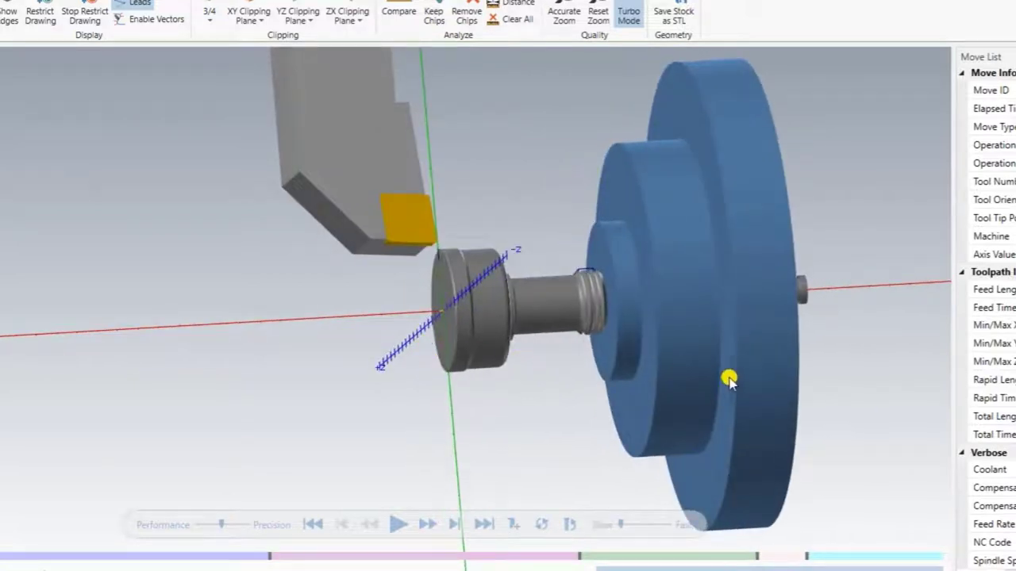
mouse_move(728, 381)
mouse_down()
mouse_move(746, 362)
mouse_move(744, 379)
mouse_up()
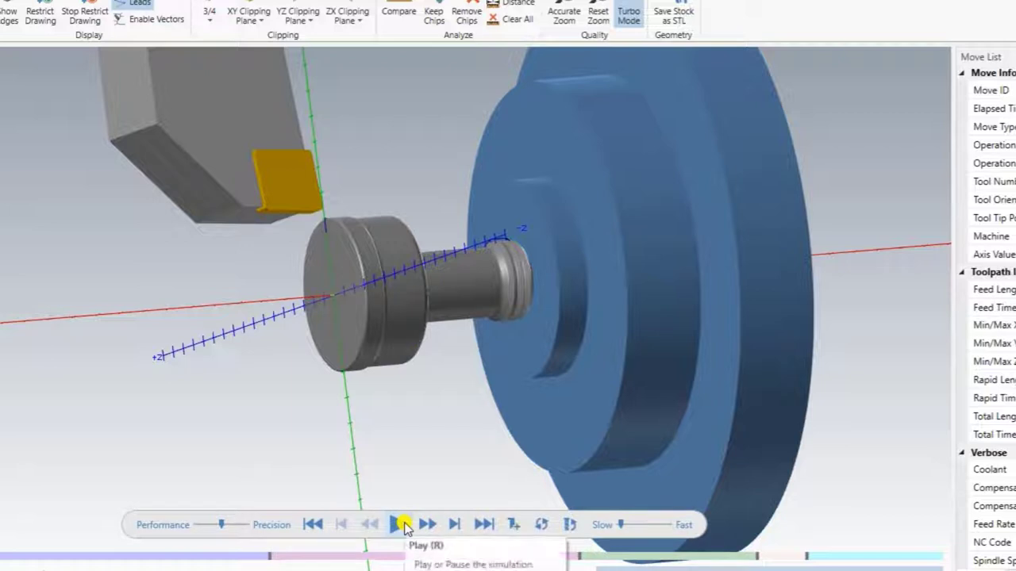
click(403, 526)
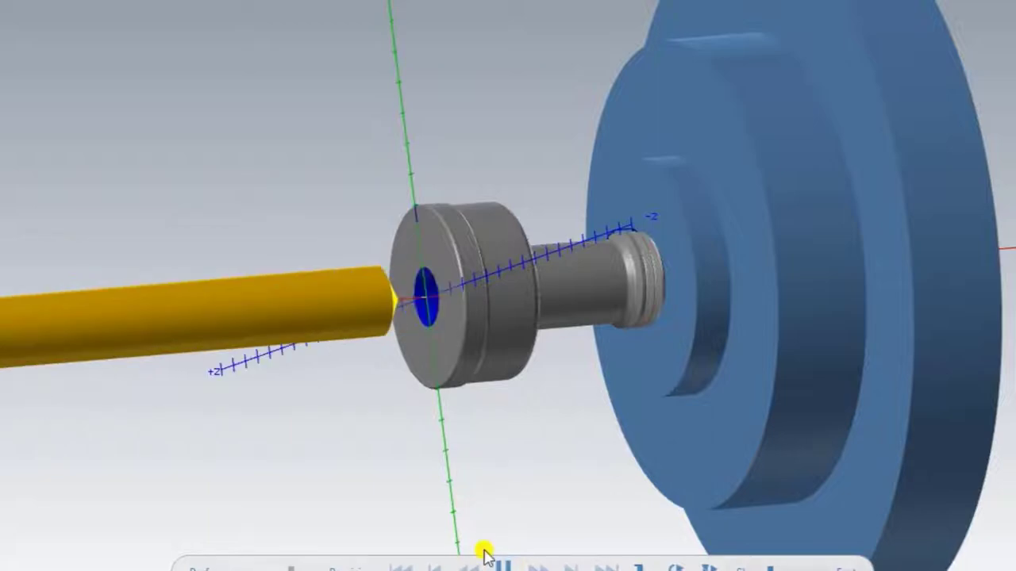
mouse_move(301, 410)
shift+middle_down()
mouse_move(398, 403)
mouse_move(163, 297)
mouse_move(384, 338)
mouse_move(490, 296)
shift+middle_up()
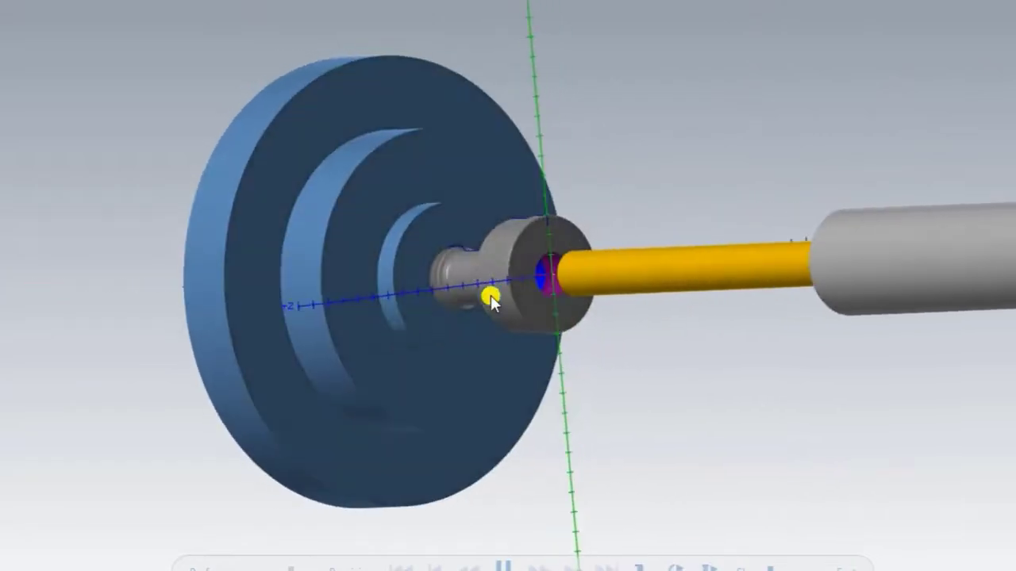
scroll(564, 263, up, 2)
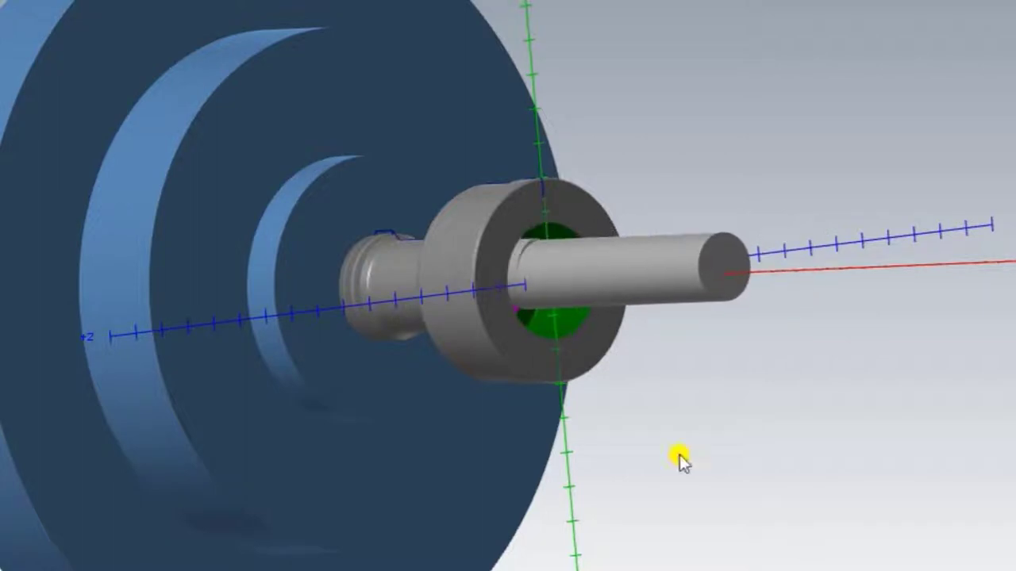
scroll(484, 255, up, 3)
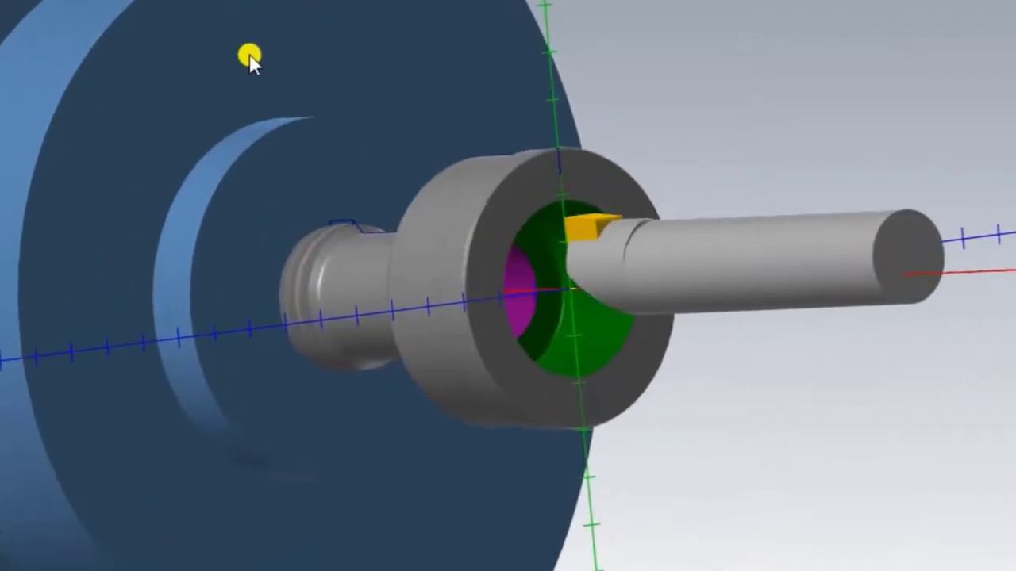
Show a 3/4 cutaway of the 2nd quadrant and orbit to inspect the bore and internal threads.
click(272, 63)
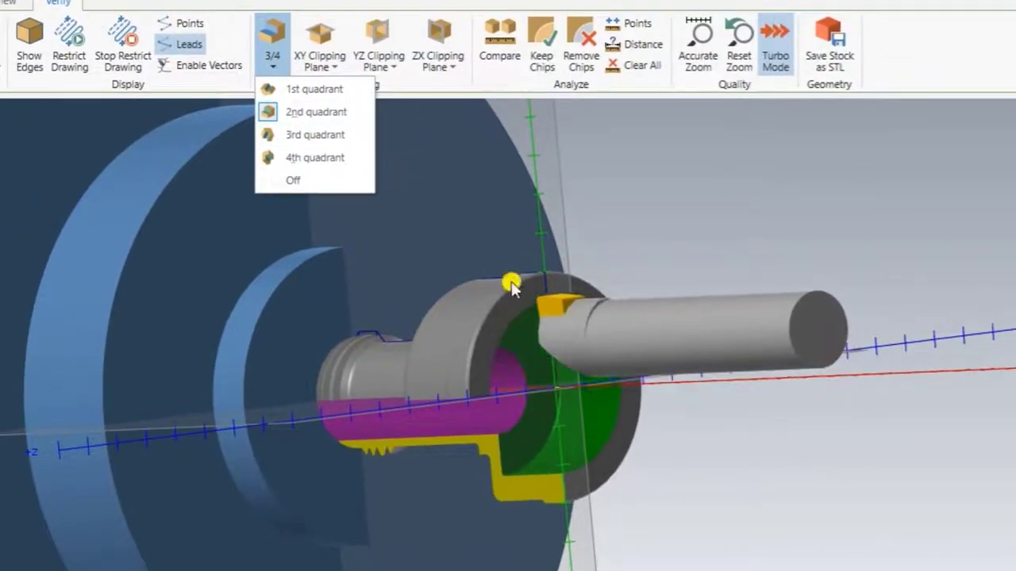
click(584, 183)
mouse_move(574, 256)
middle_down()
mouse_move(419, 391)
mouse_move(442, 407)
middle_up()
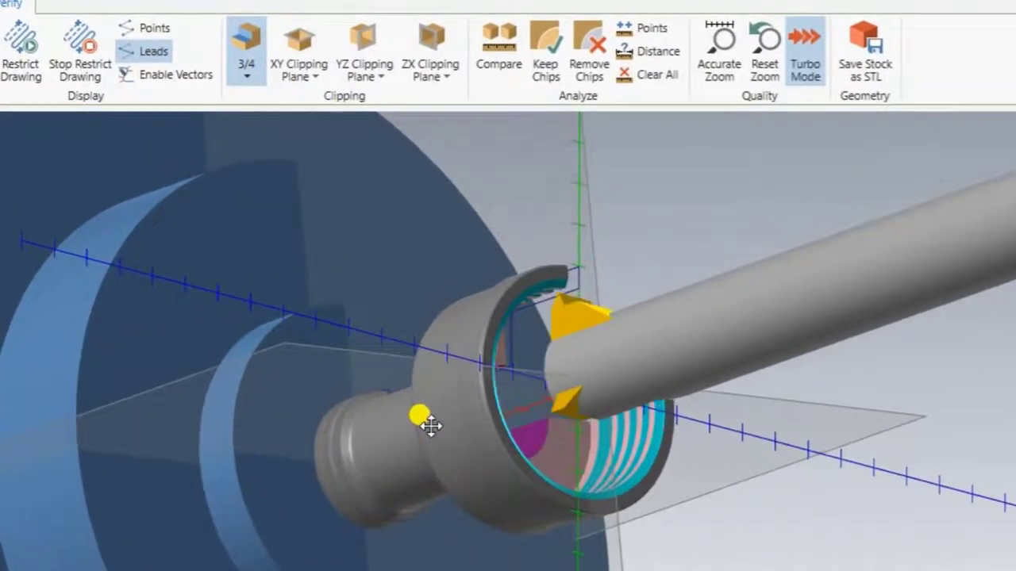
Turn the 3/4 cutaway off to return to the full solid part.
click(242, 80)
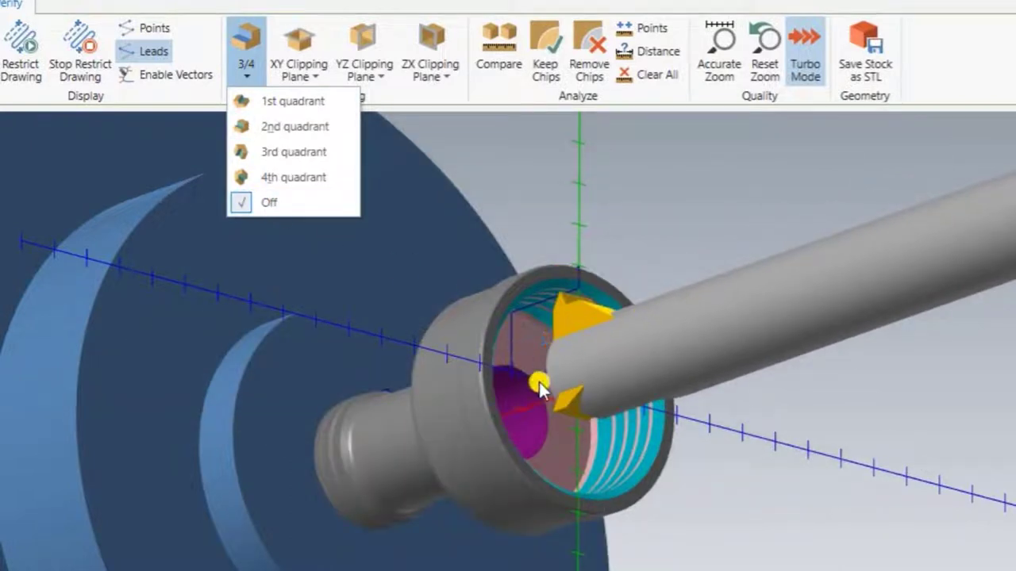
click(547, 371)
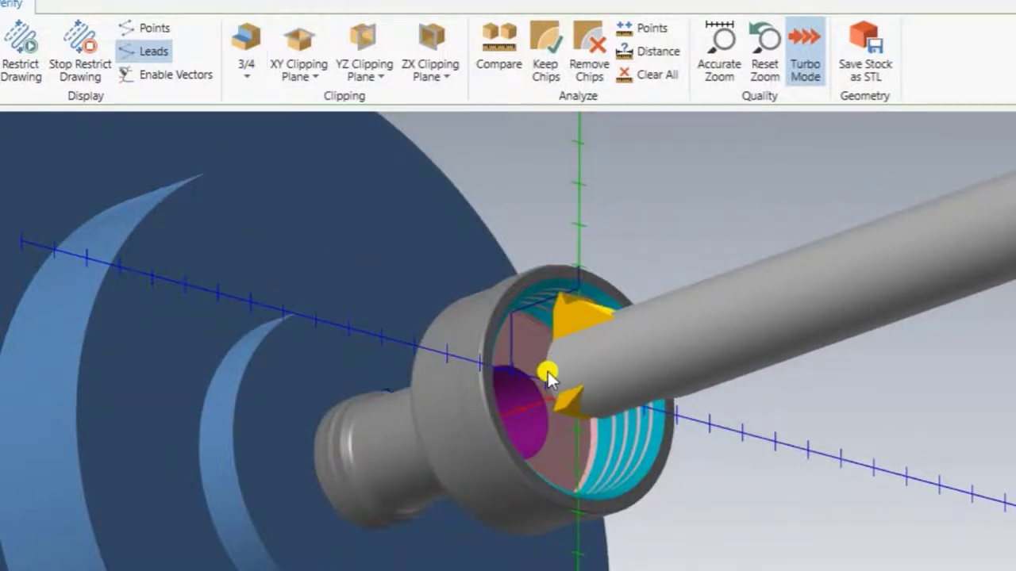
mouse_move(548, 371)
mouse_down()
mouse_move(577, 377)
mouse_move(550, 398)
mouse_up()
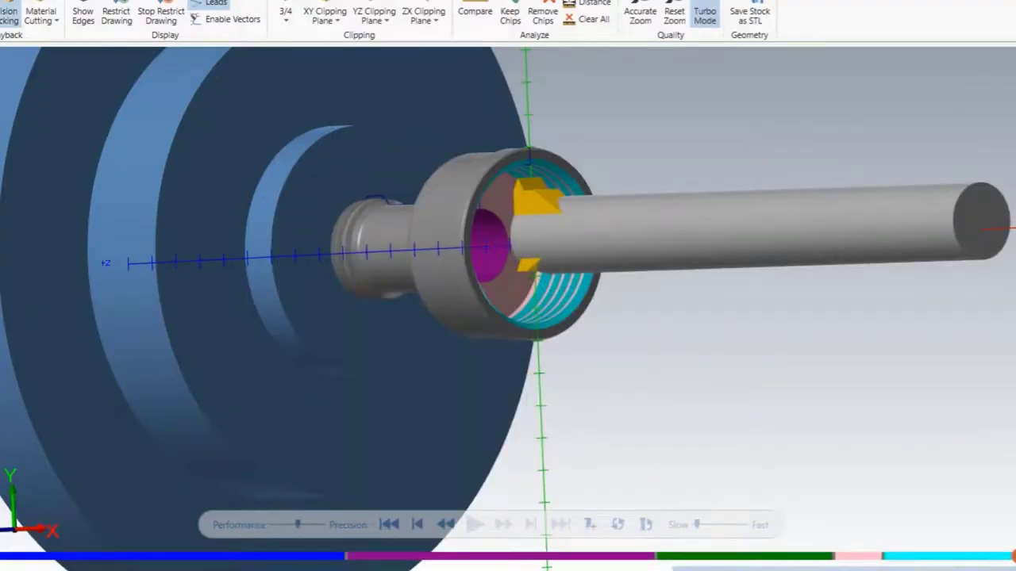
Return to Mastercam and set the viewport to the Top view of the part.
click(838, 553)
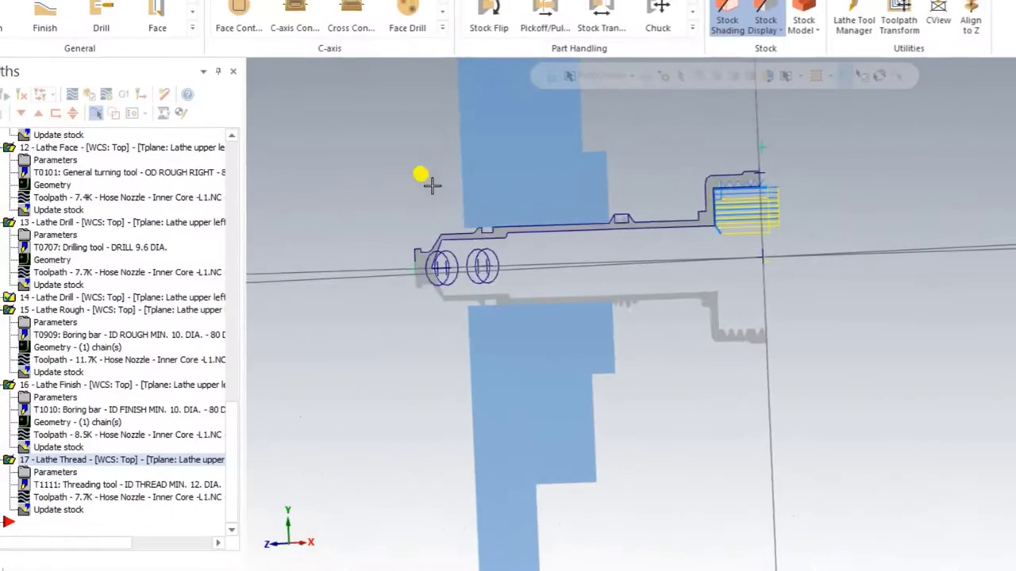
right_click(378, 187)
click(384, 257)
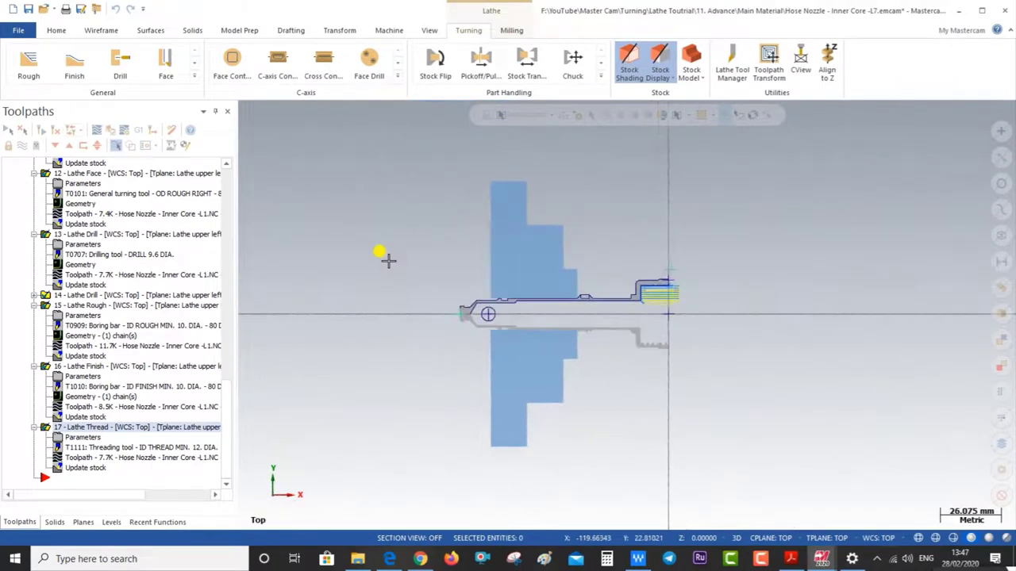
scroll(47, 326, up, 3)
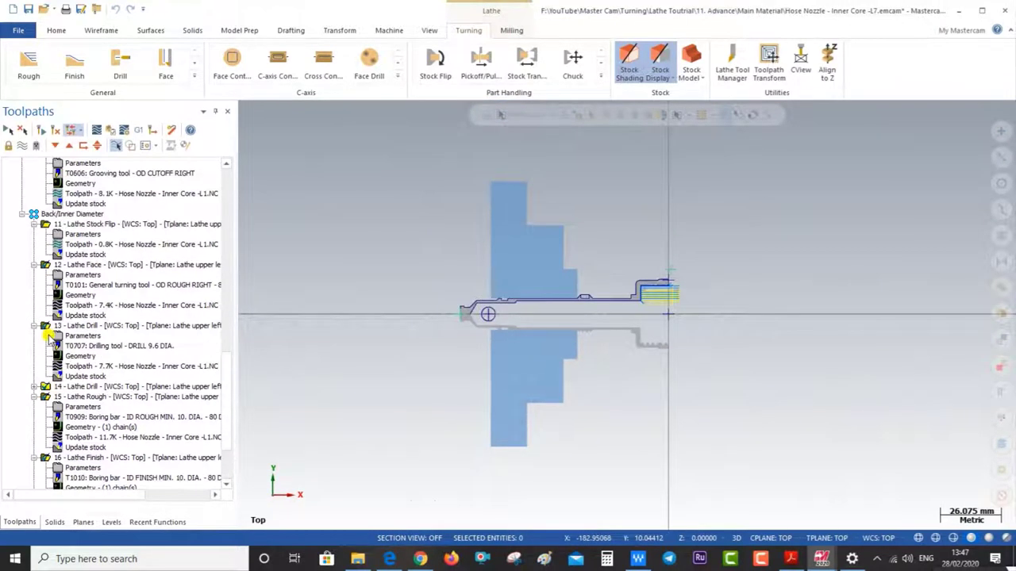
Delete back-side operations 12–17 and start a new Lathe Drill toolpath.
key(Delete)
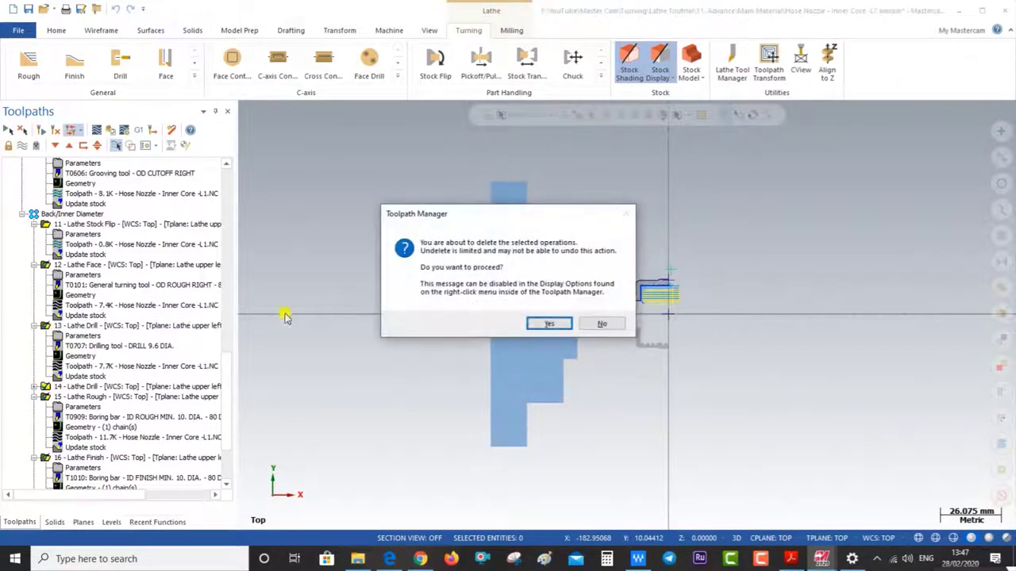
click(546, 323)
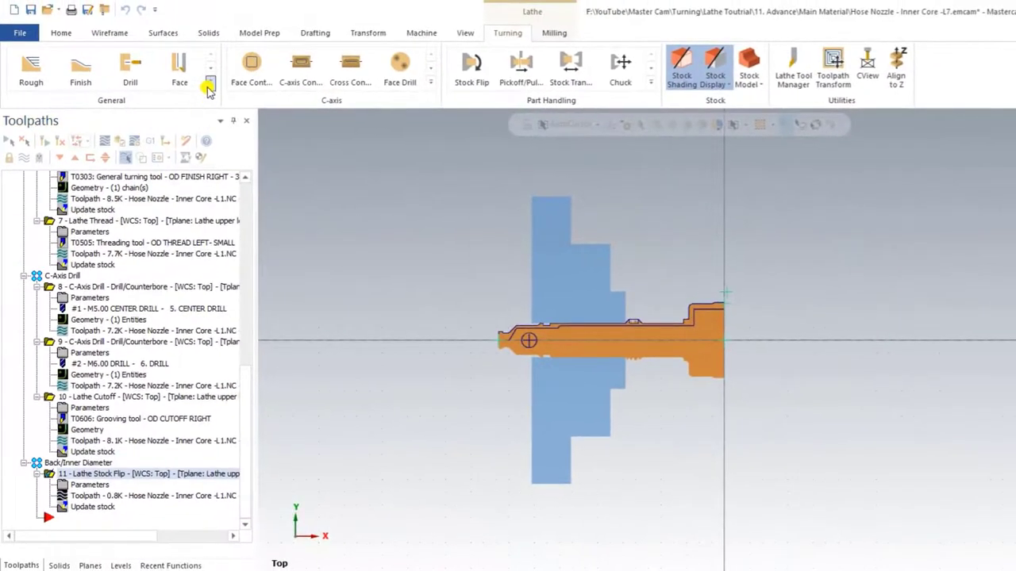
click(207, 87)
click(130, 78)
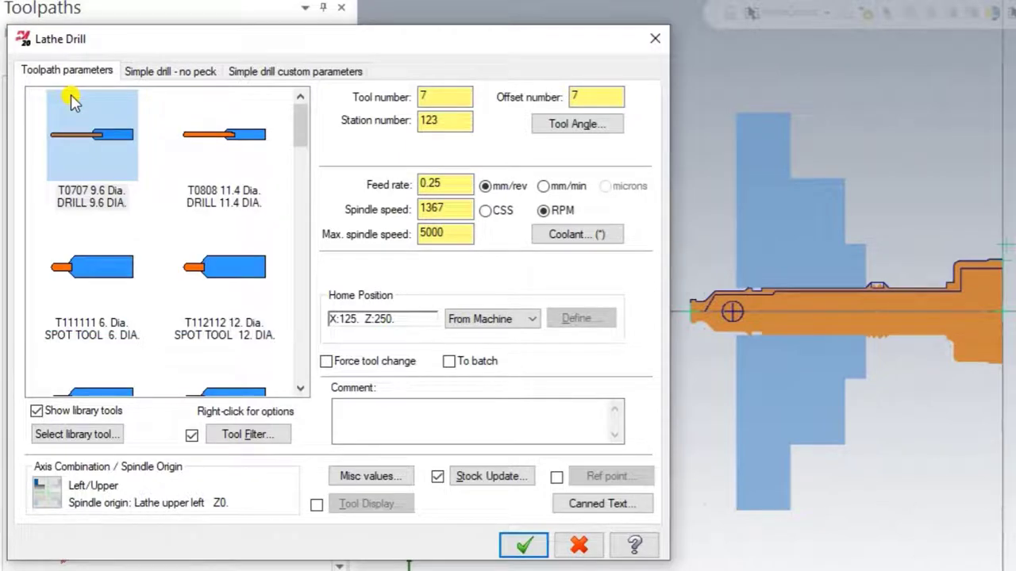
mouse_move(92, 137)
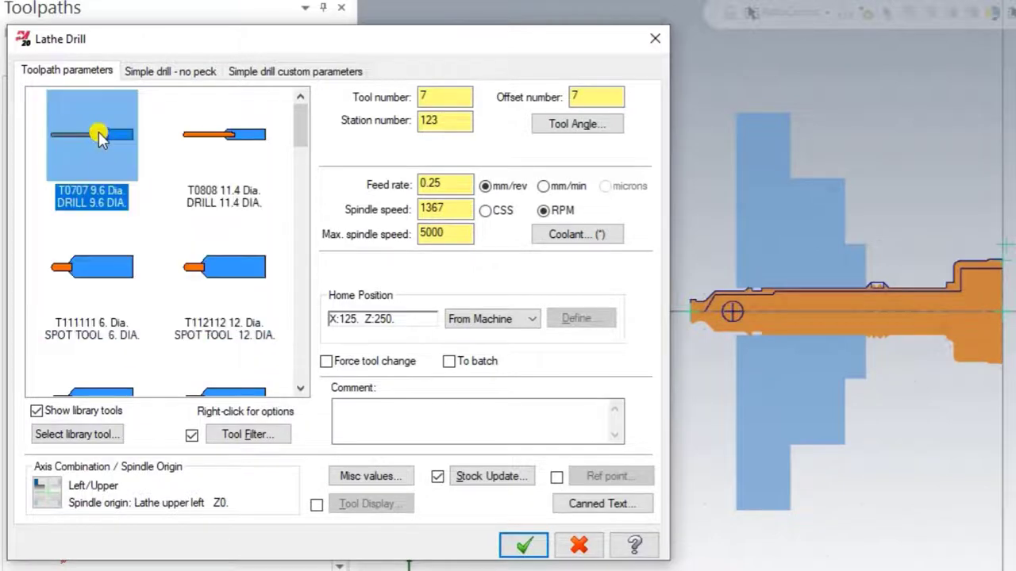
Review the 9.6 drill's tool definition, including its 100.0 length, and accept it.
right_click(125, 135)
click(145, 179)
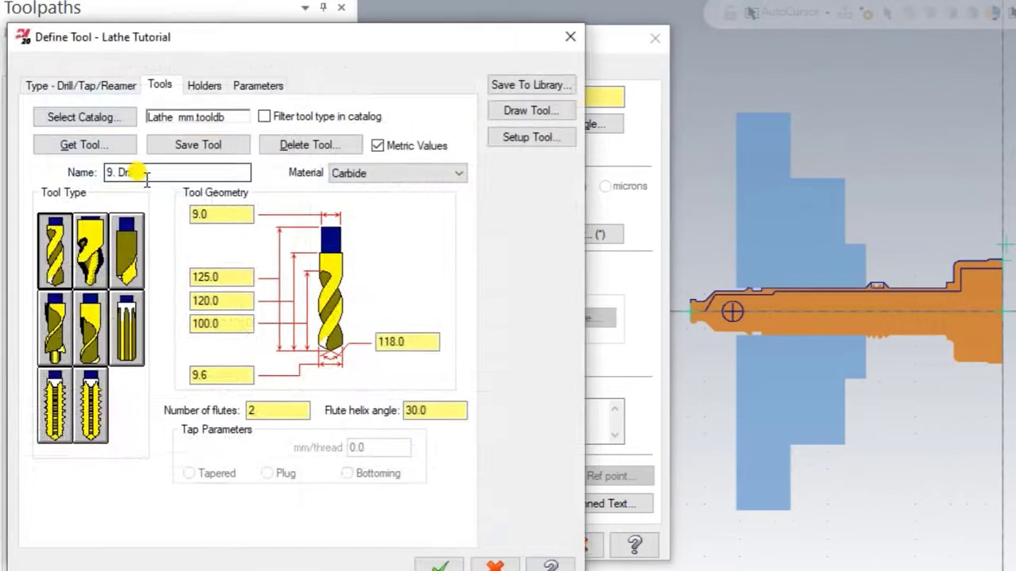
click(232, 324)
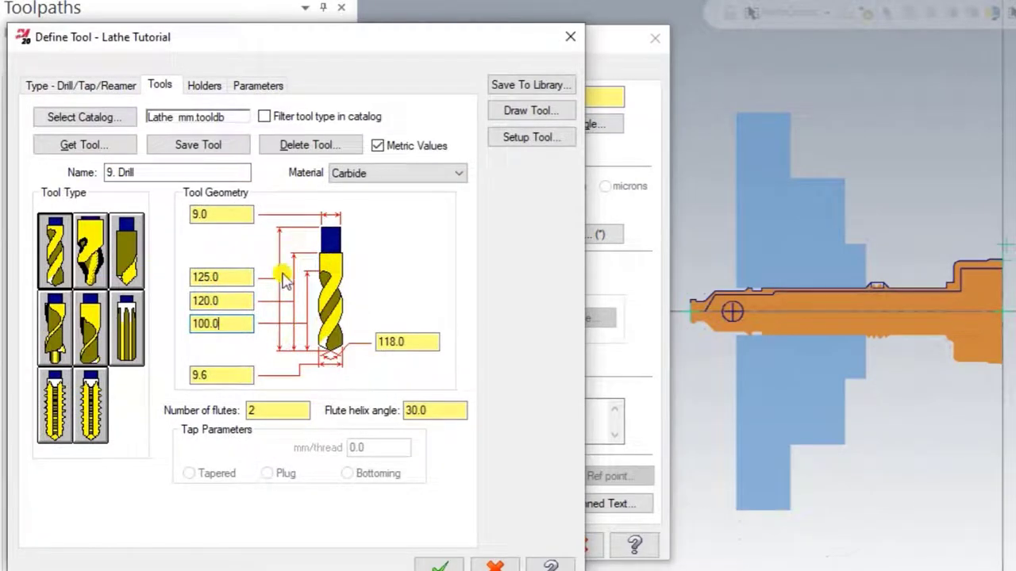
click(440, 565)
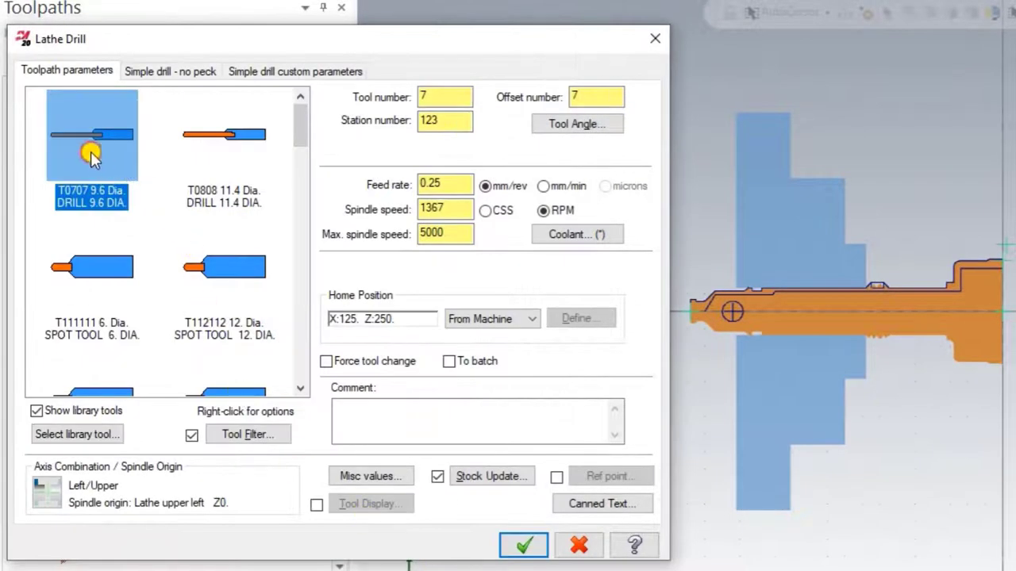
Set the feed rate to 0.1 mm/rev and spindle speed to 7000/10 (700 RPM).
double_click(445, 184)
text(0)
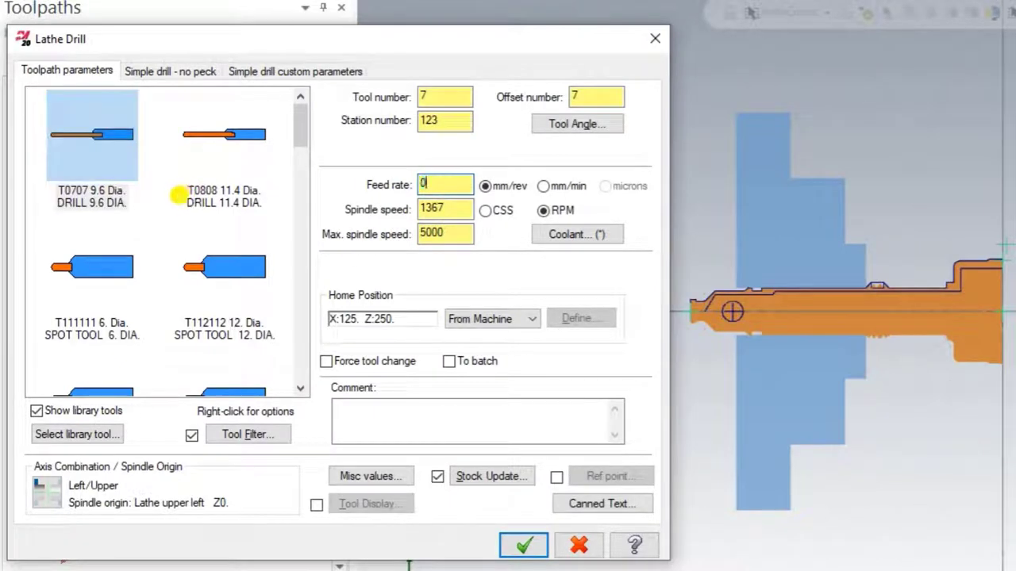
text(.1)
double_click(432, 208)
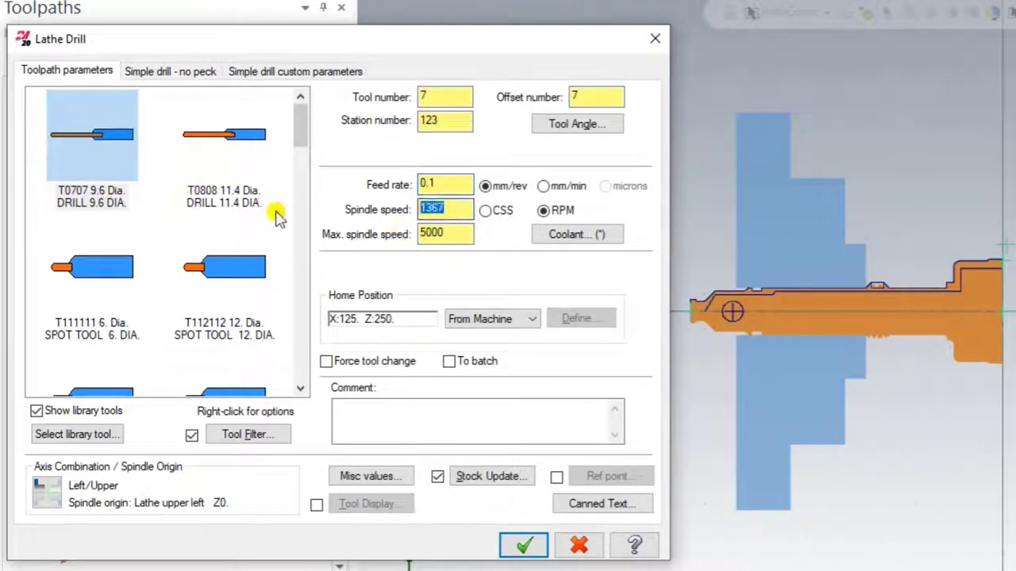
text(7002)
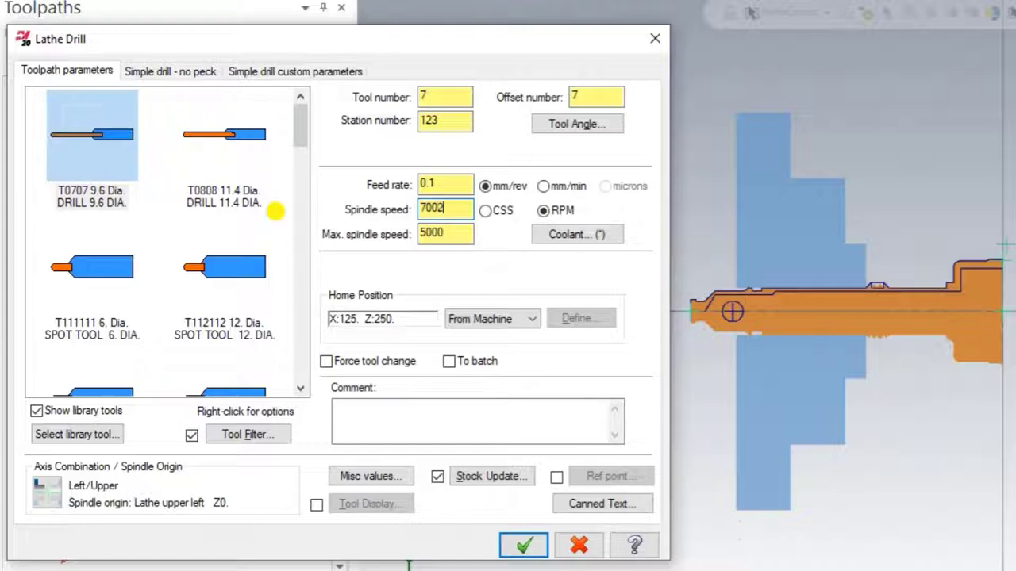
key(BackSpace)
text(0/)
text(10)
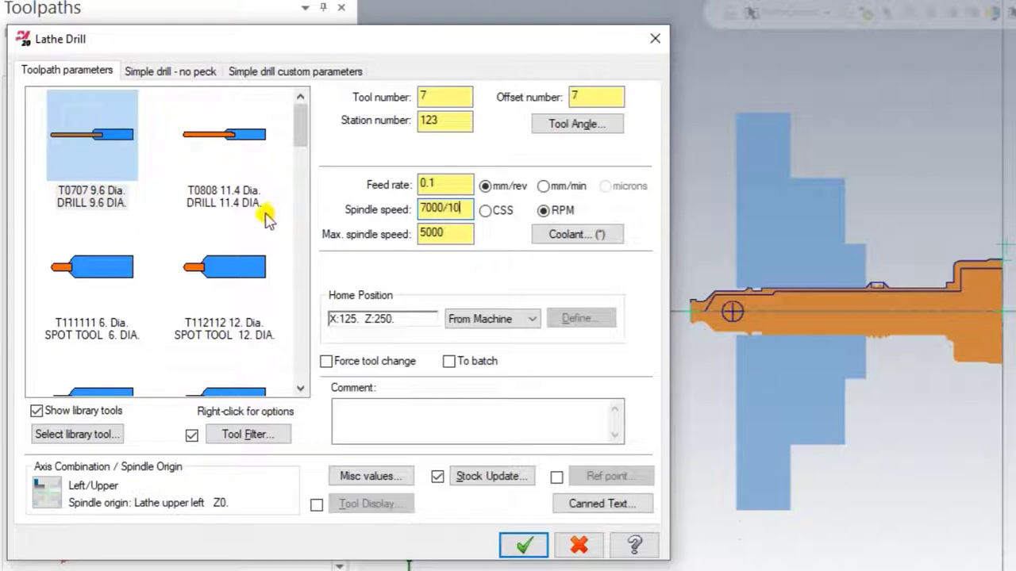
key(Tab)
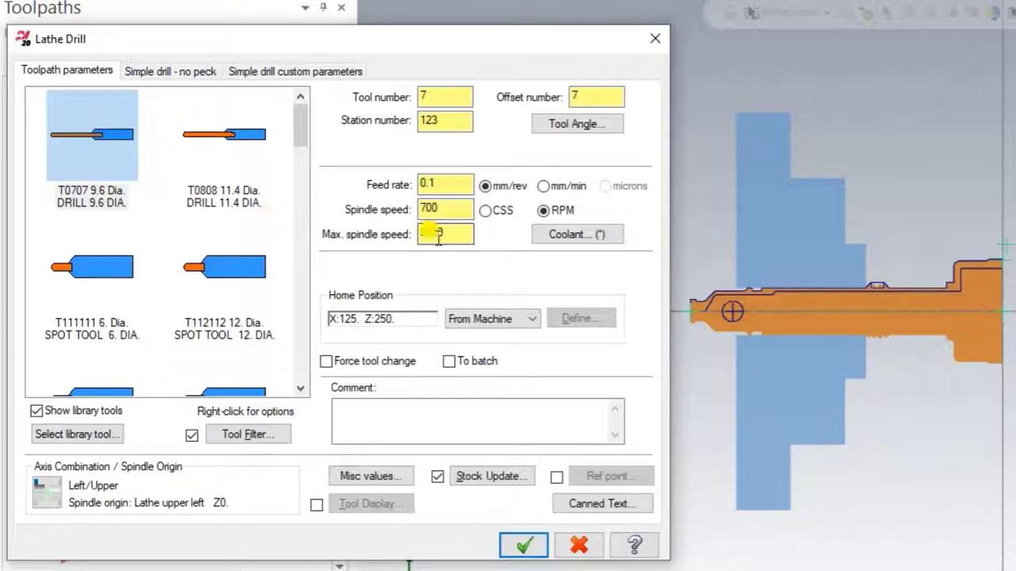
Add the comment 'Drill 9.6' and enable reference points for the operation.
click(443, 407)
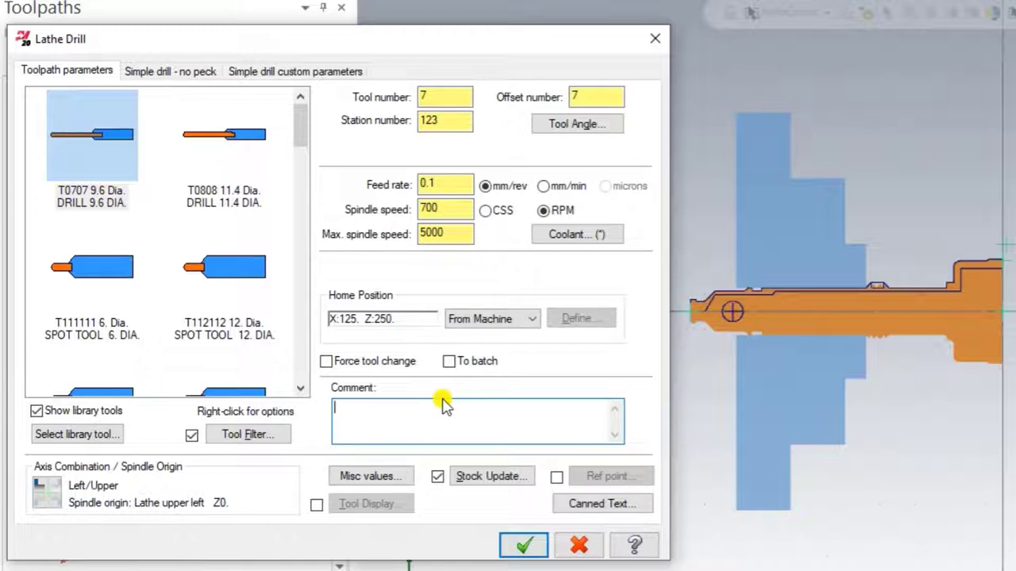
text(Drill 9.6)
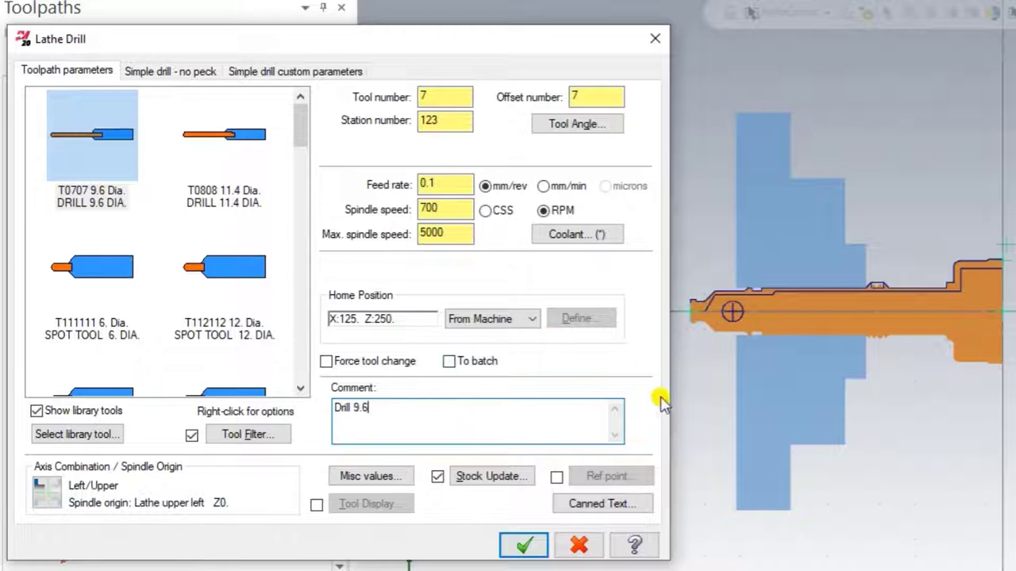
click(556, 477)
click(606, 476)
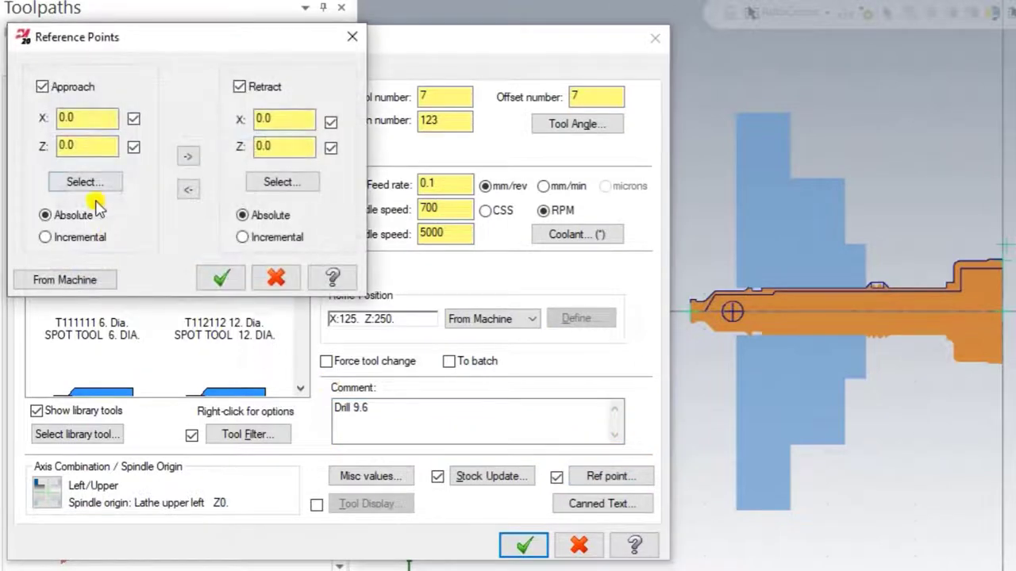
Set both approach and retract reference points to Z10.0 and confirm.
double_click(68, 145)
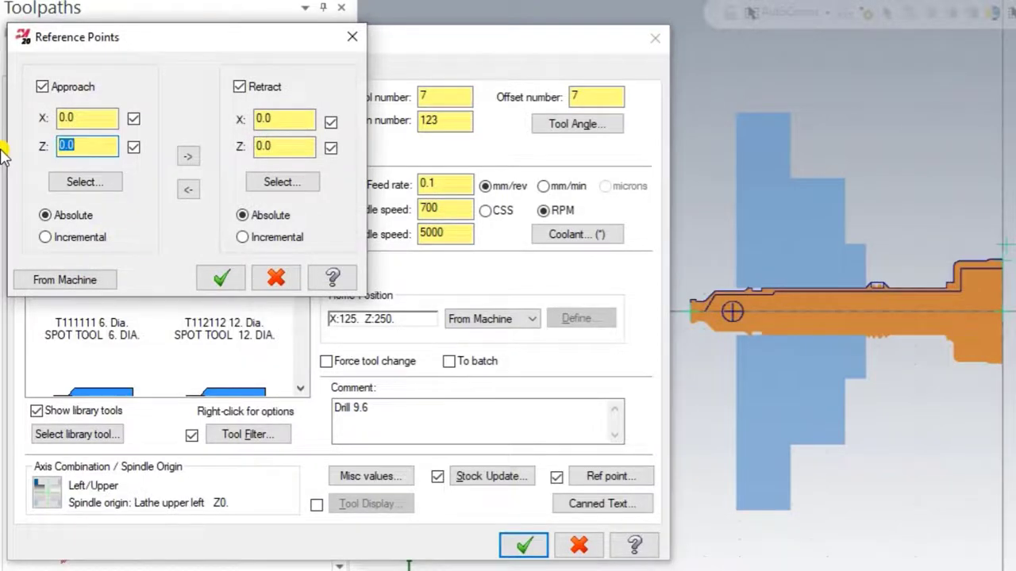
text(10.)
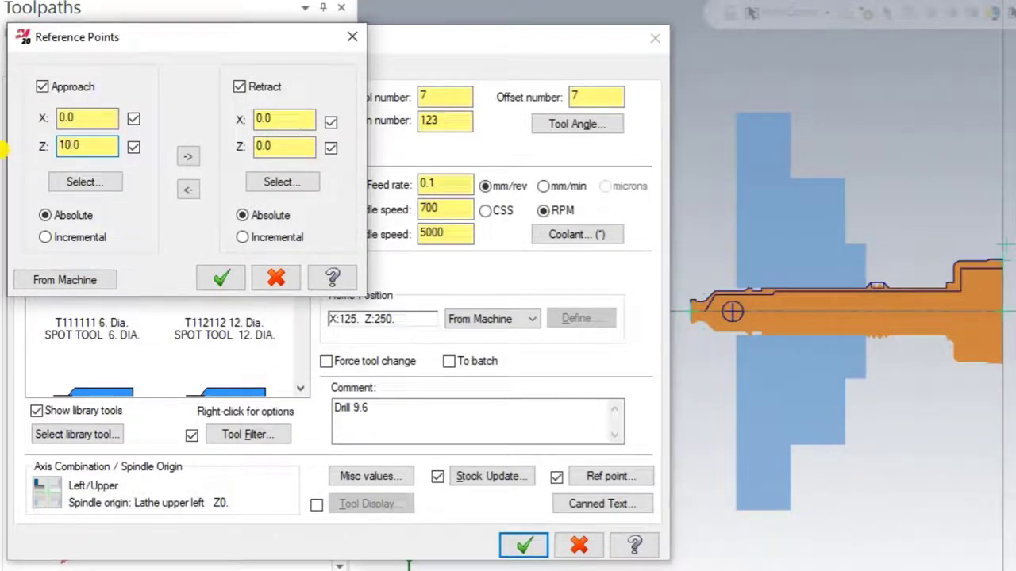
click(188, 156)
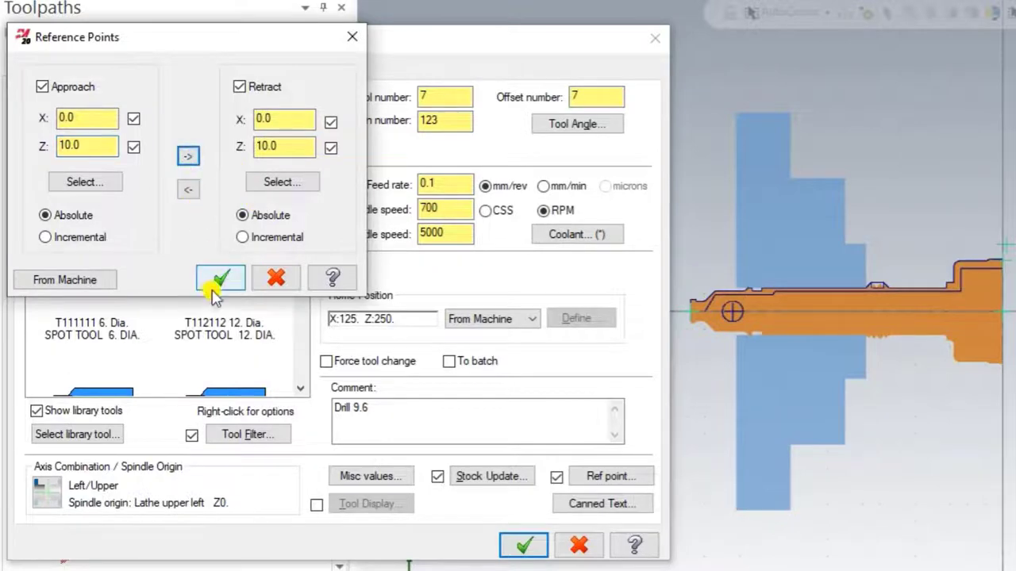
click(213, 285)
click(175, 72)
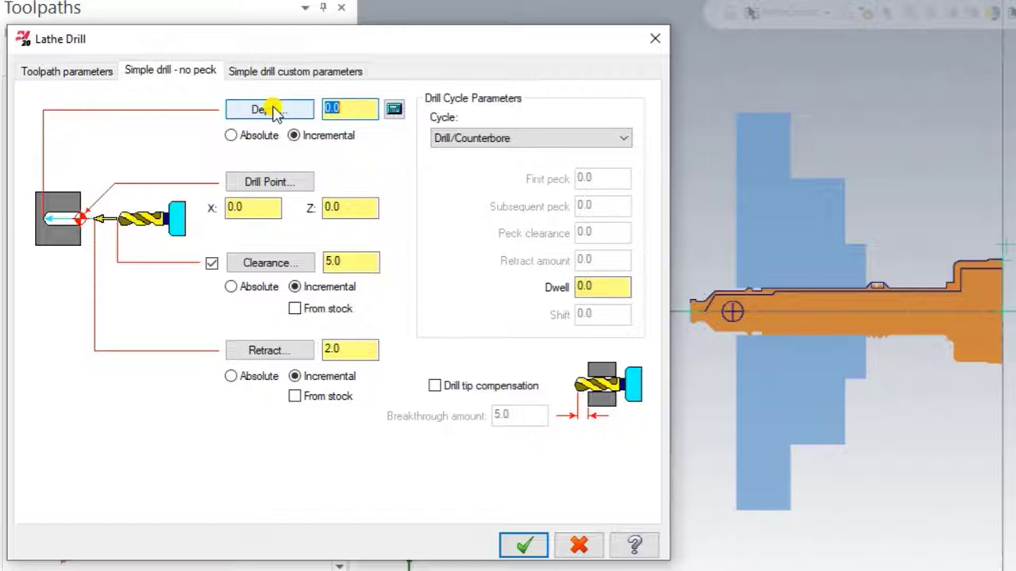
Pick the part's end to set the drilling depth to -84.884132.
click(273, 111)
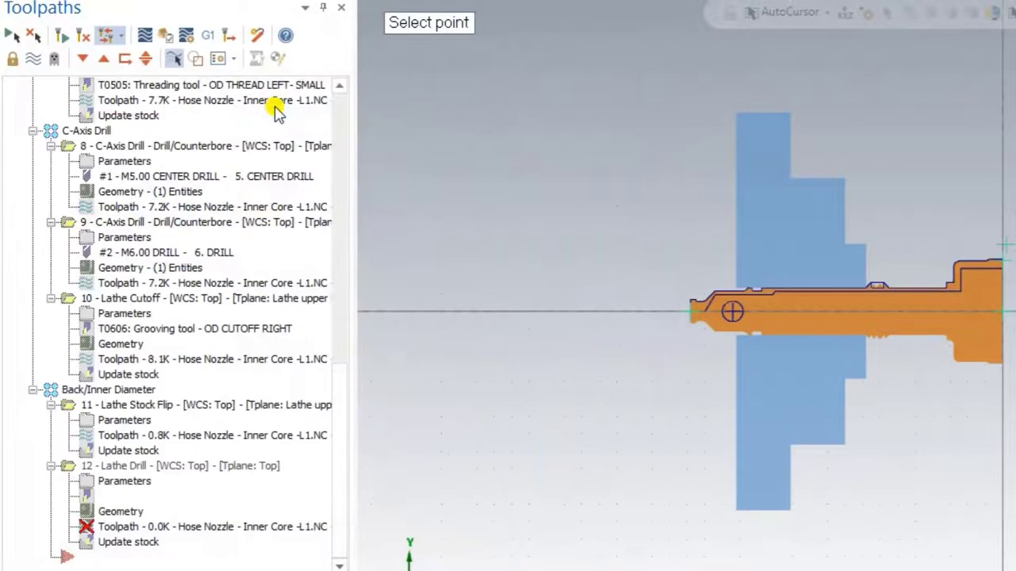
scroll(738, 265, up, 2)
scroll(682, 293, up, 3)
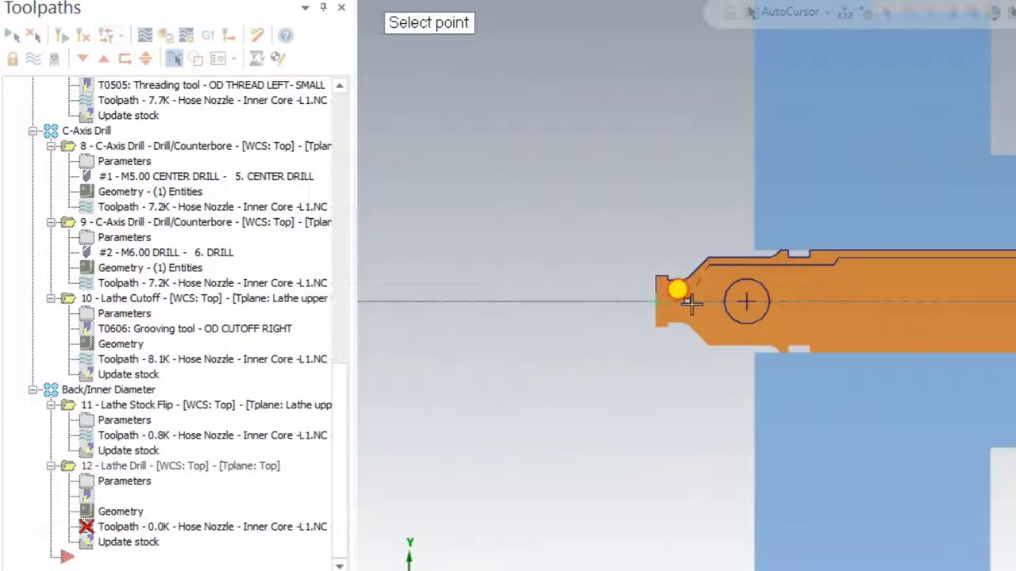
click(690, 304)
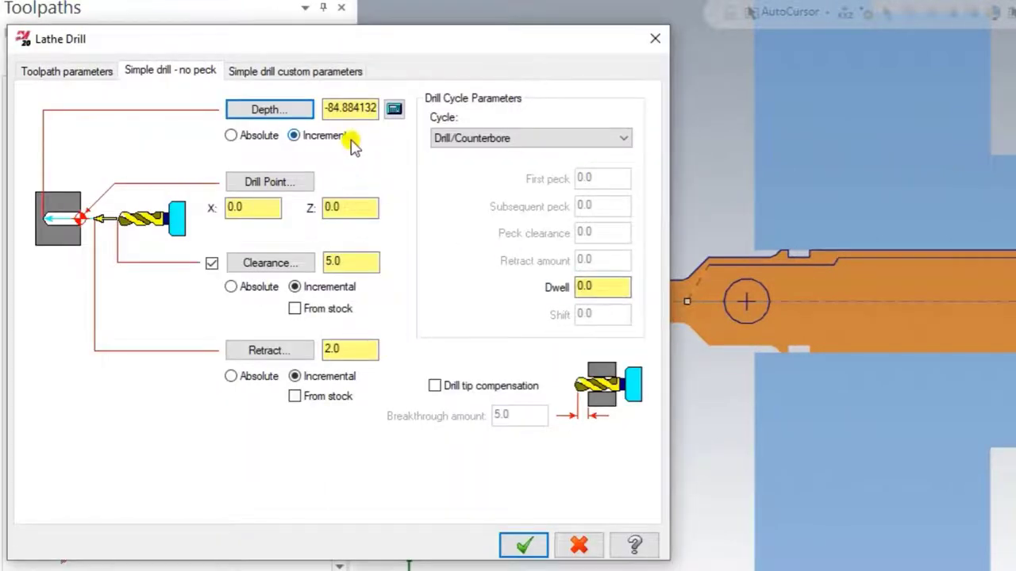
click(342, 108)
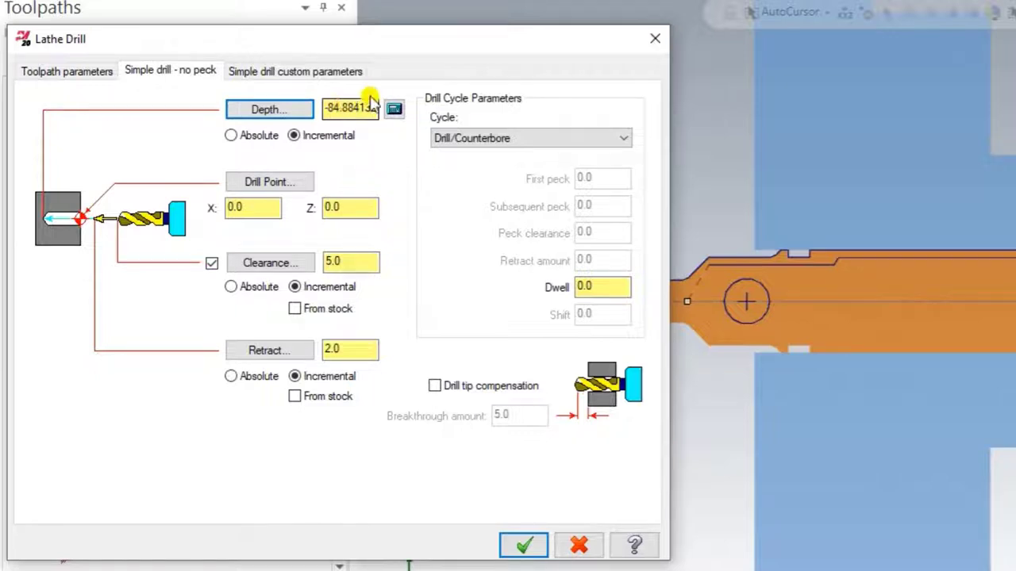
Switch to a Peck Drill cycle with 2.0 first and subsequent pecks, and accept the operation.
click(469, 138)
click(464, 166)
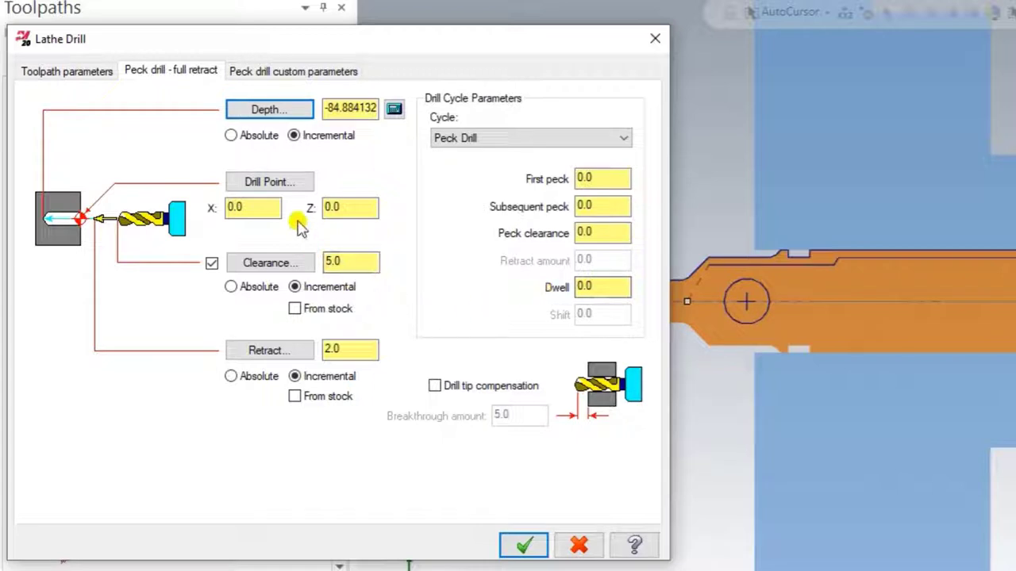
click(600, 177)
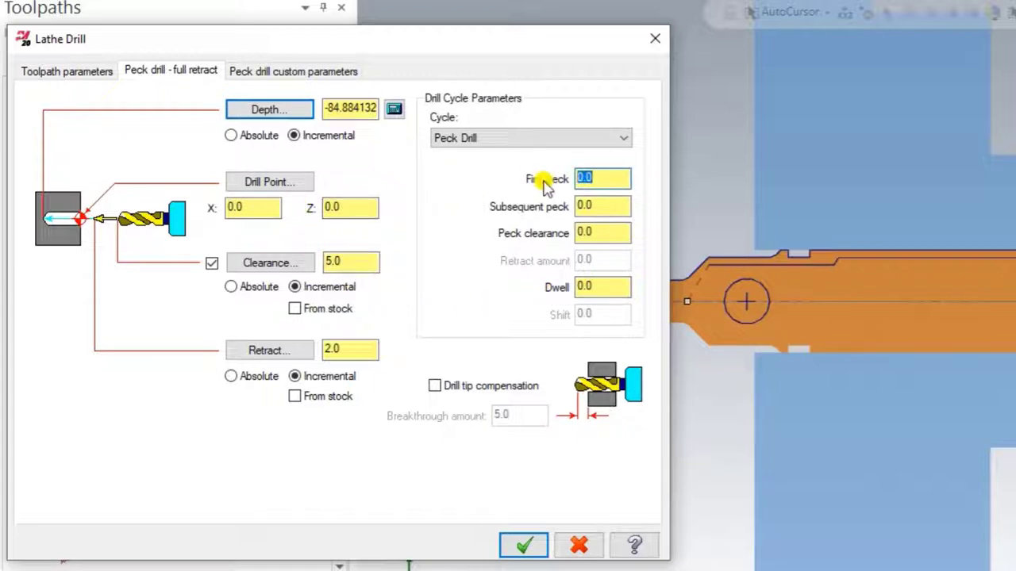
text(2.)
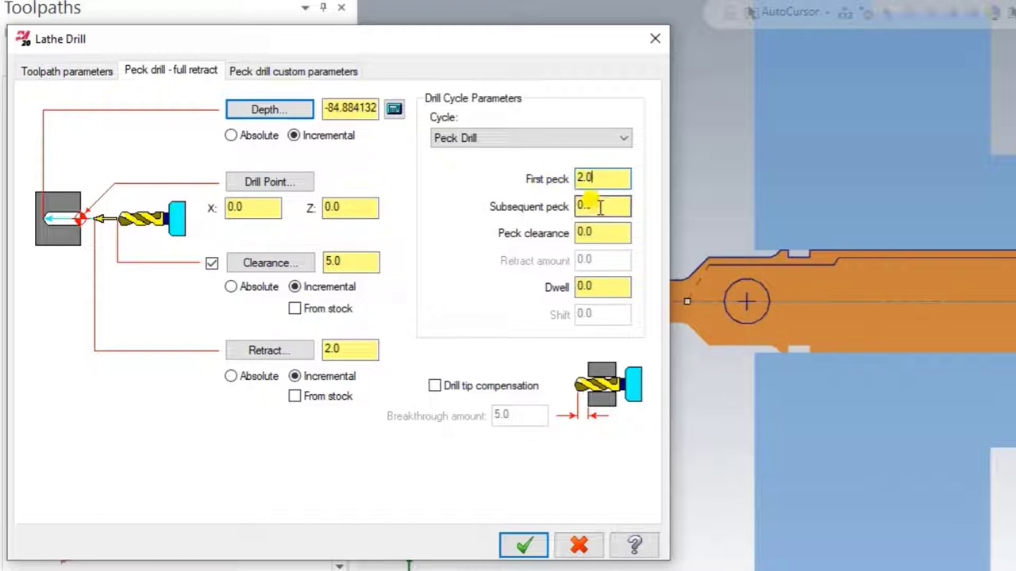
click(601, 205)
text(2)
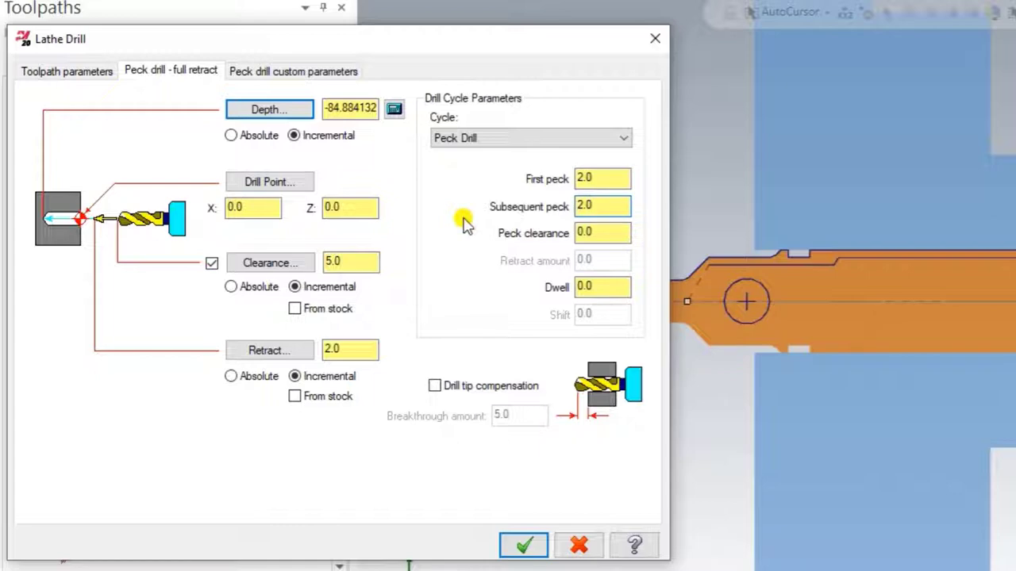
click(524, 545)
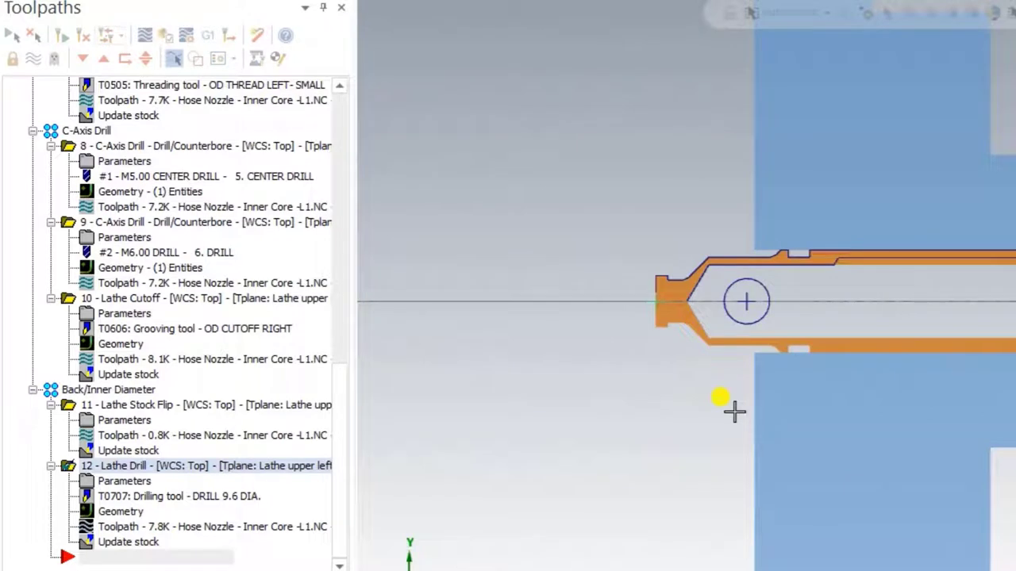
Start a new Lathe Drill with the 11.4 drill, 0.1 mm/rev feed and comment 'Drill 11.4'.
click(256, 36)
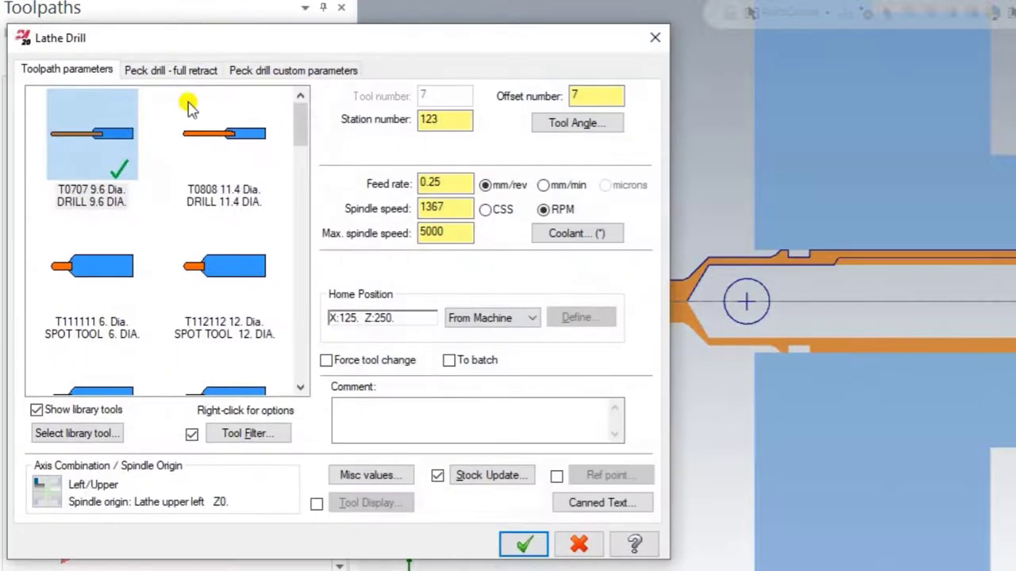
click(221, 127)
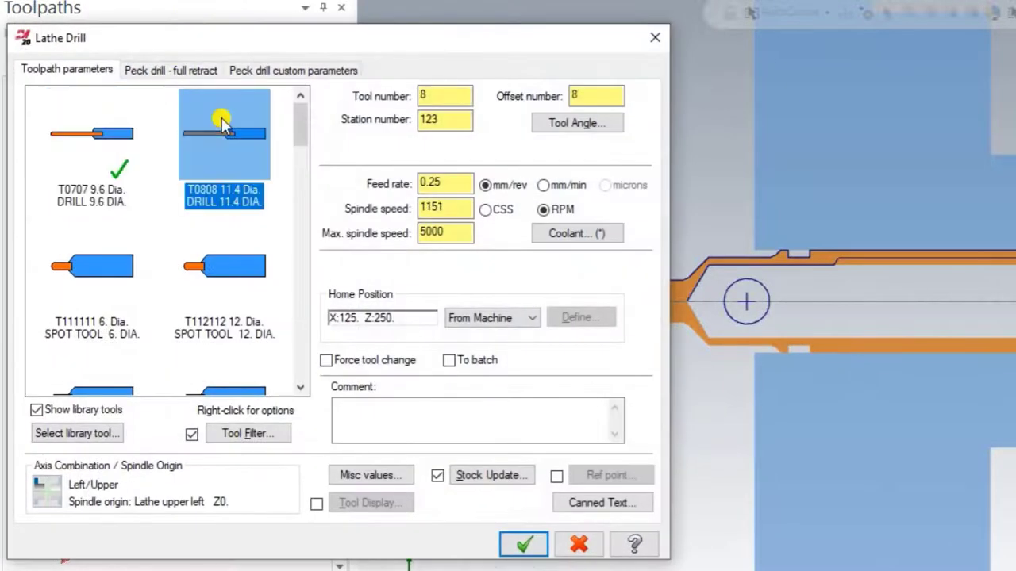
double_click(443, 183)
text(0.2)
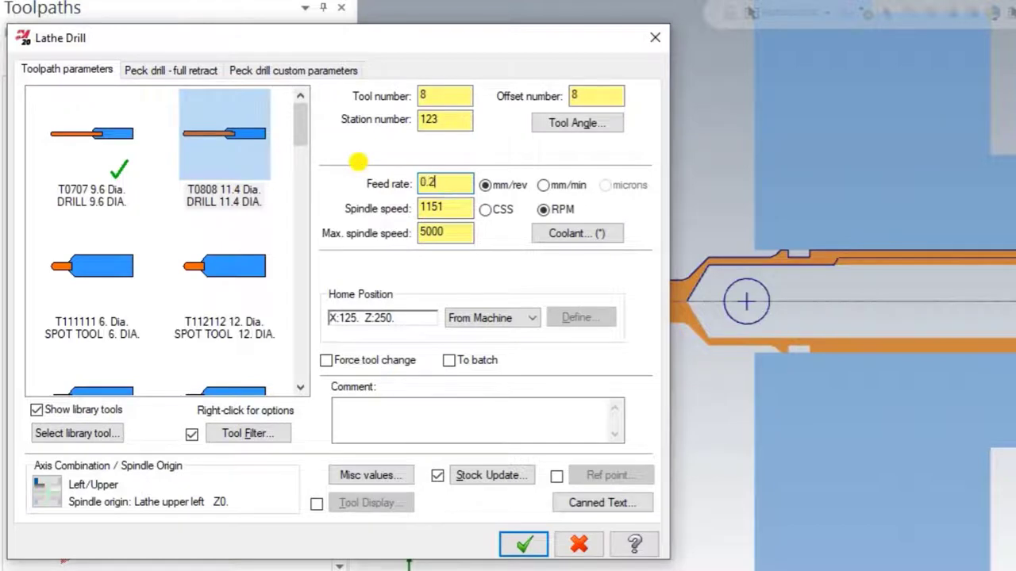
double_click(466, 208)
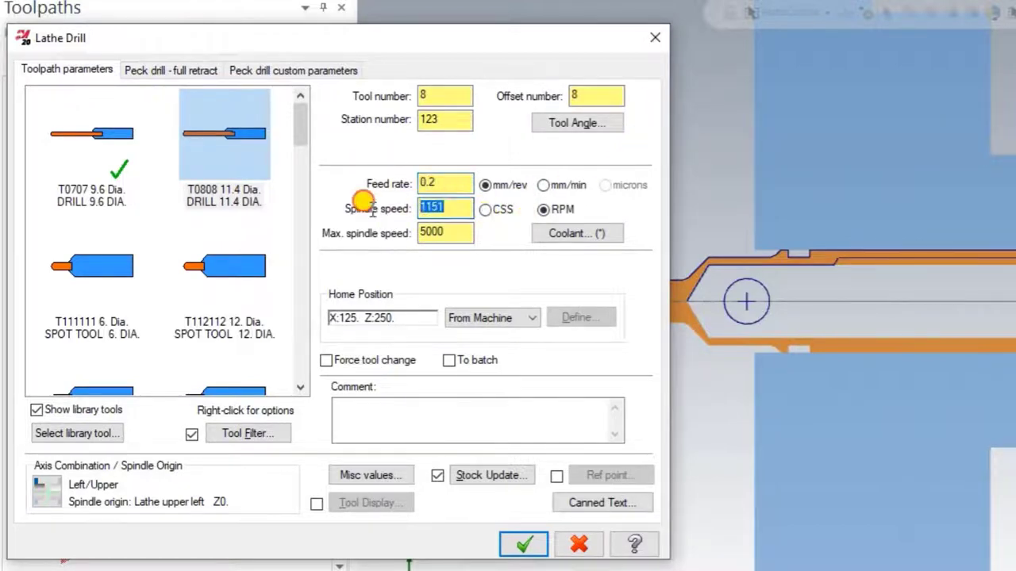
click(442, 403)
text(Dril)
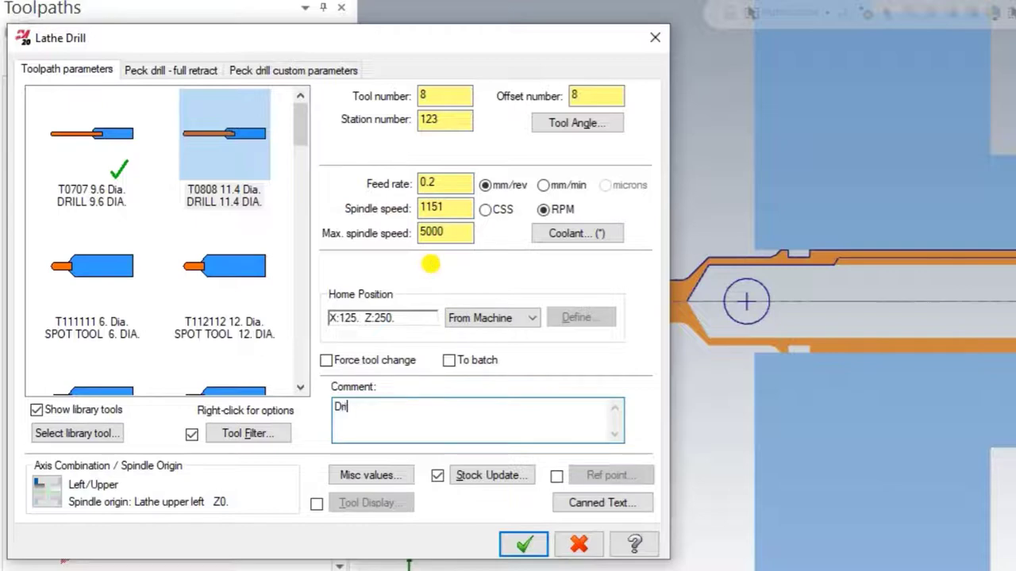
double_click(466, 184)
text(0.1)
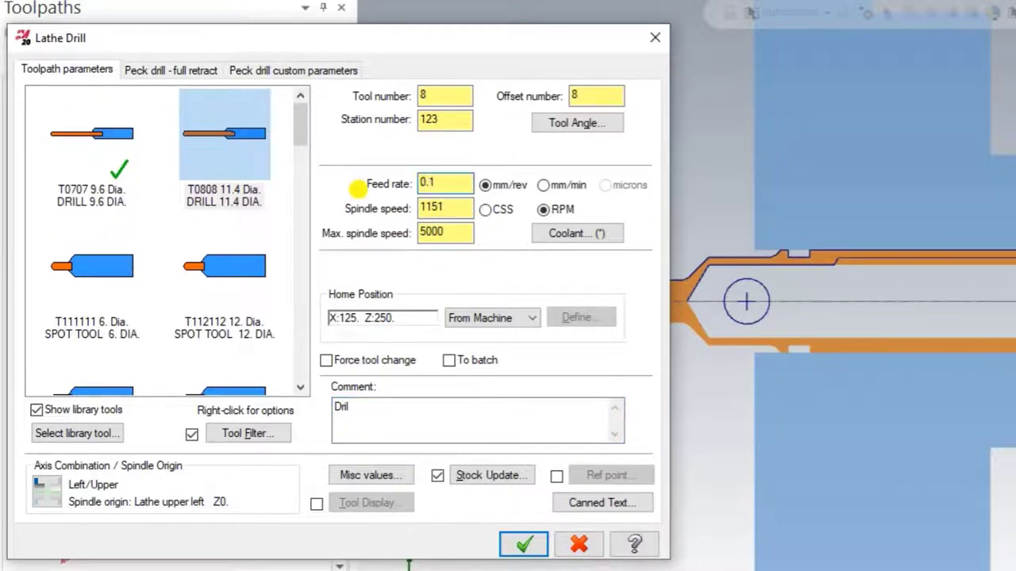
double_click(363, 405)
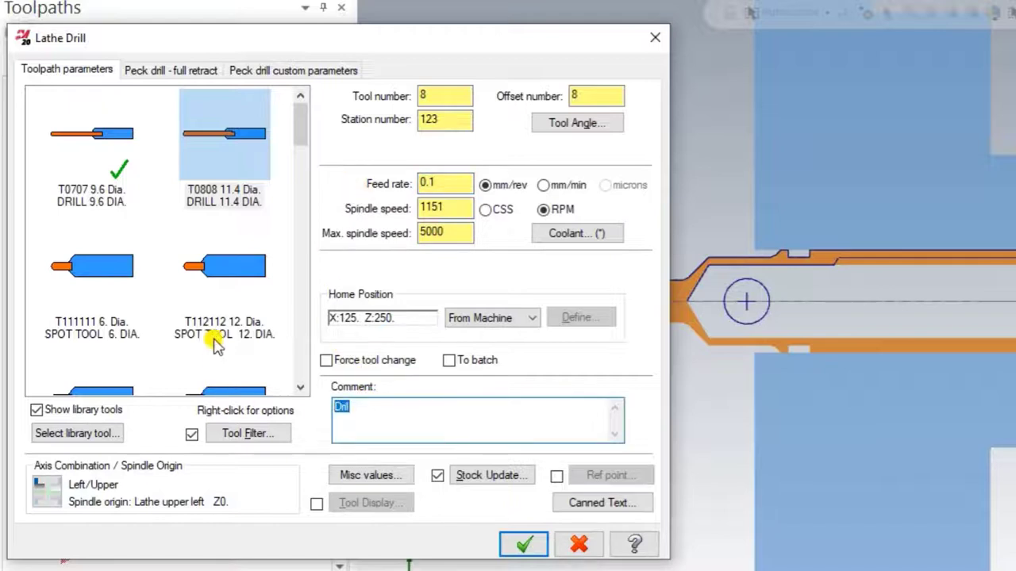
mouse_move(224, 302)
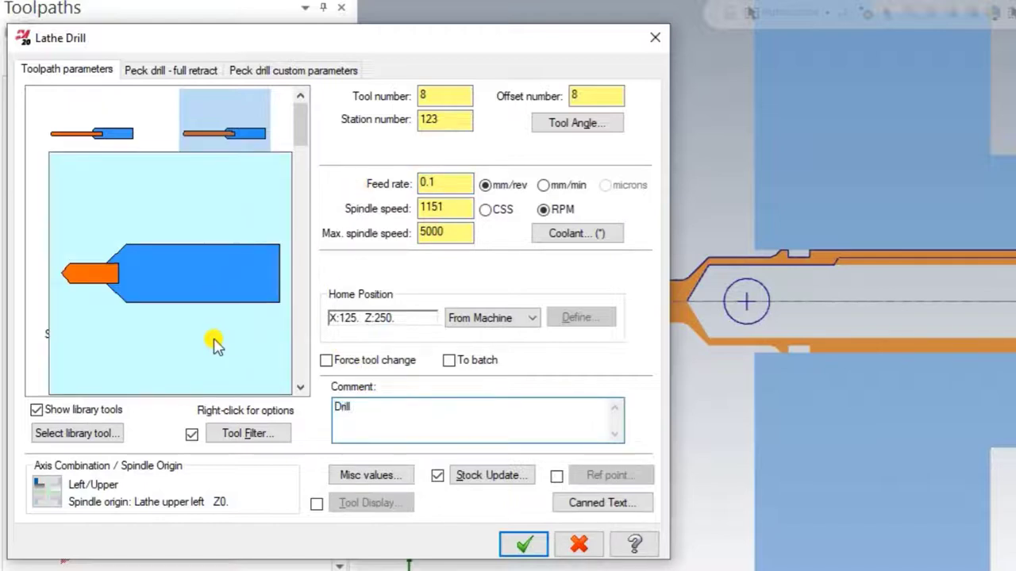
text( 11.4)
Enable reference points with approach and retract both at Z10.0.
click(557, 476)
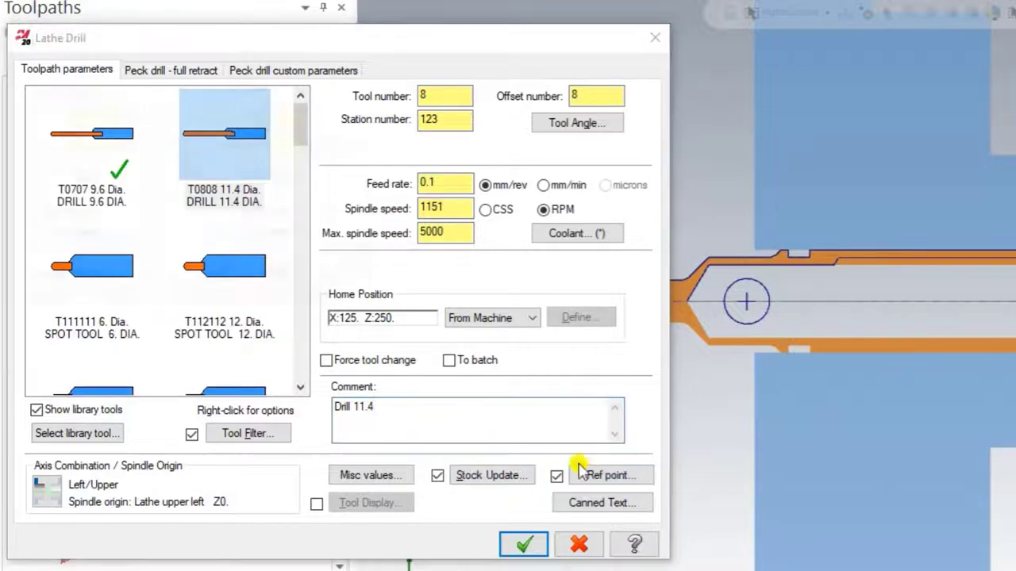
click(603, 474)
double_click(84, 144)
text(10)
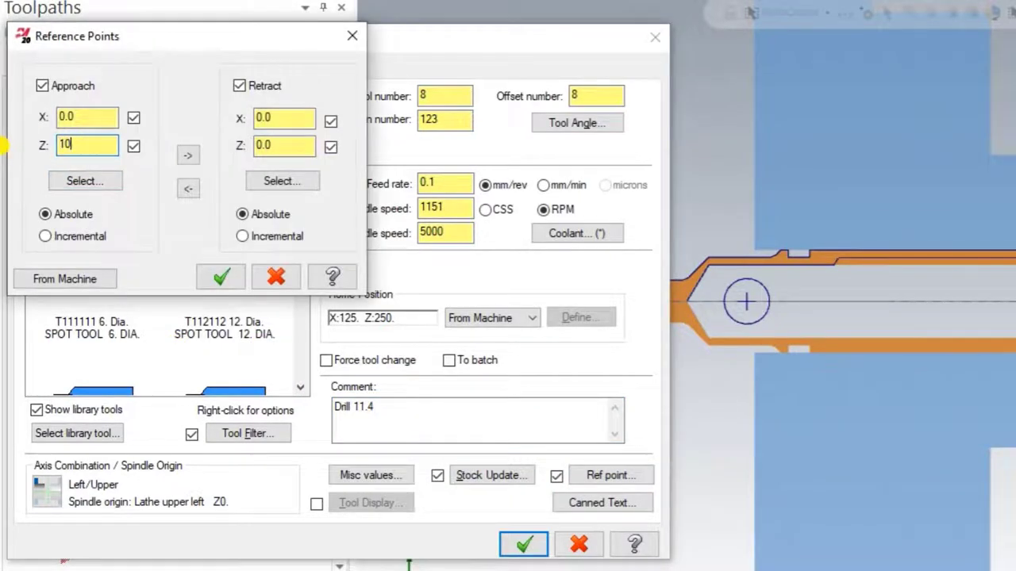
text(.0)
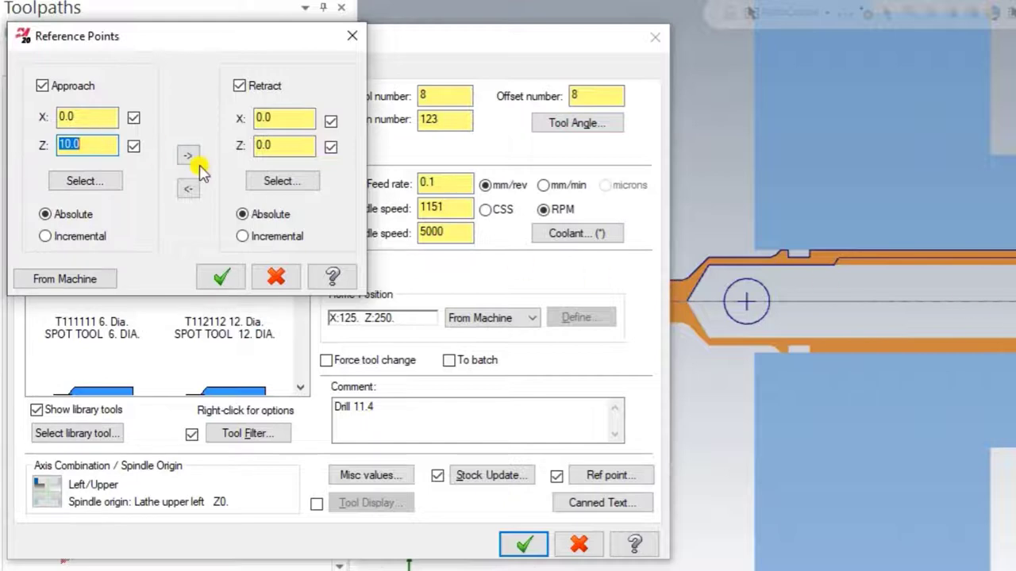
click(188, 155)
click(222, 276)
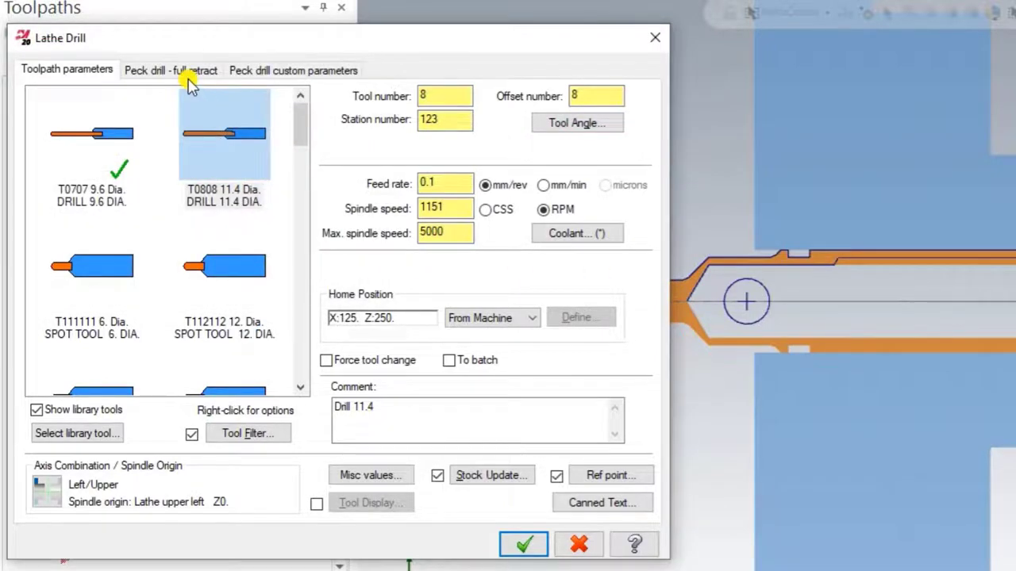
click(178, 72)
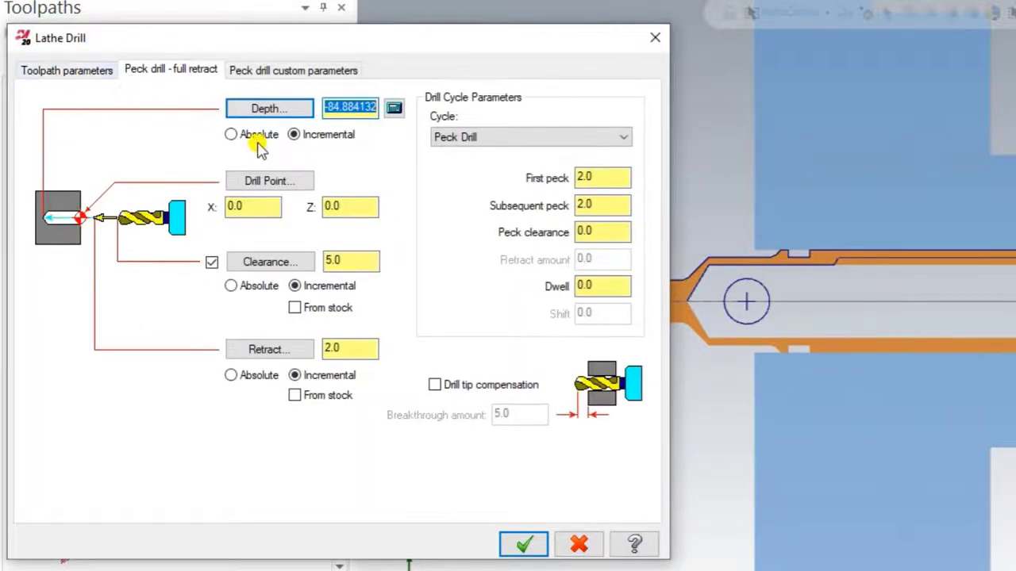
Pick the inner bore step as the 11.4 drill's depth and accept the operation.
click(270, 118)
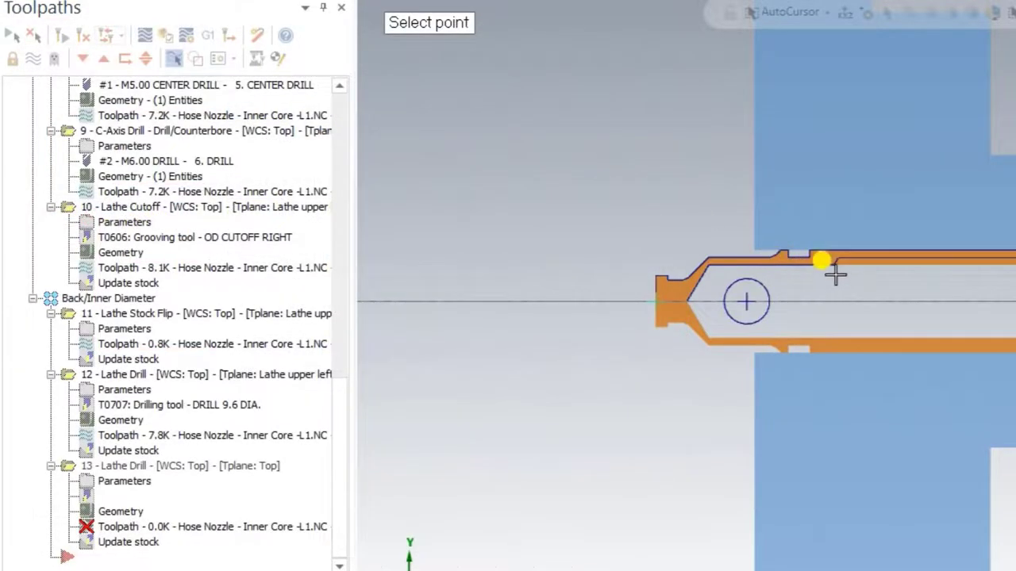
click(833, 268)
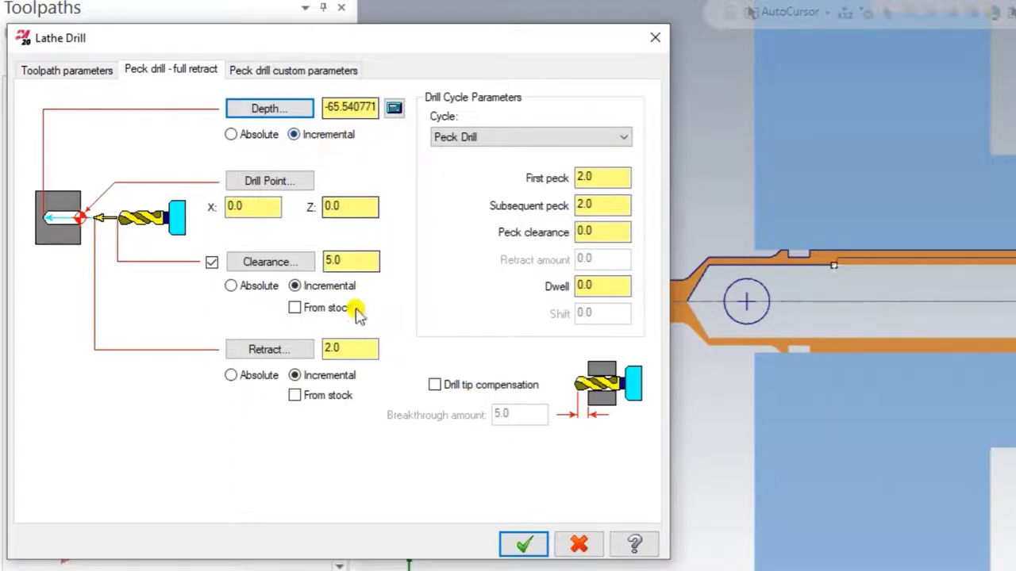
click(523, 545)
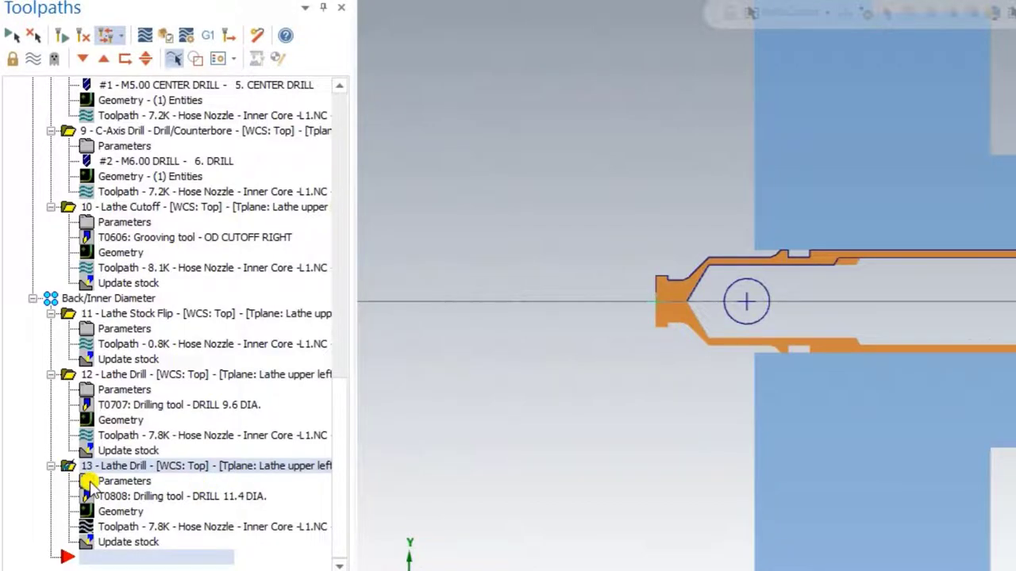
Reopen the operation, add the drill tip allowance for a -68.965677 depth, and accept.
click(90, 483)
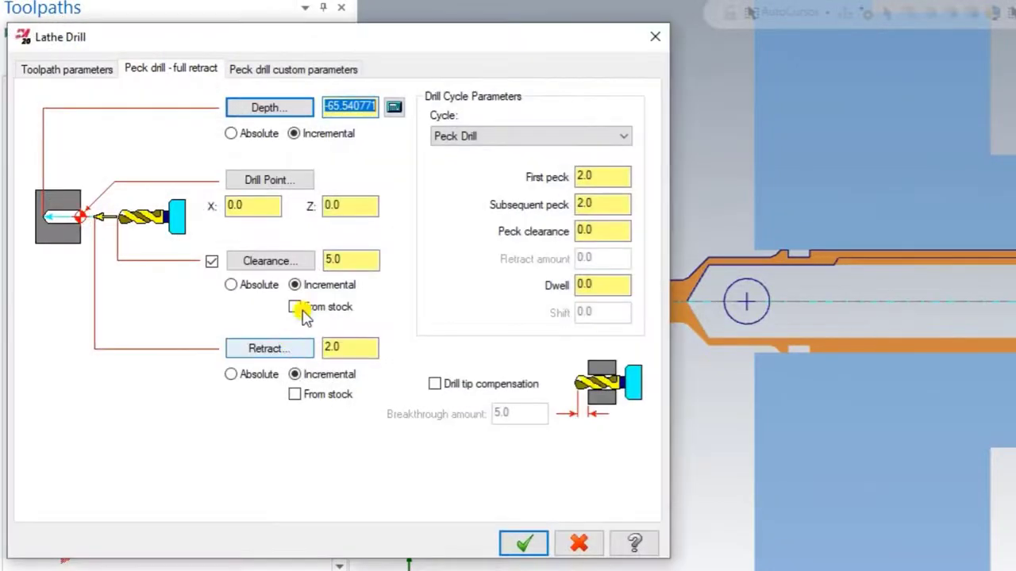
click(393, 106)
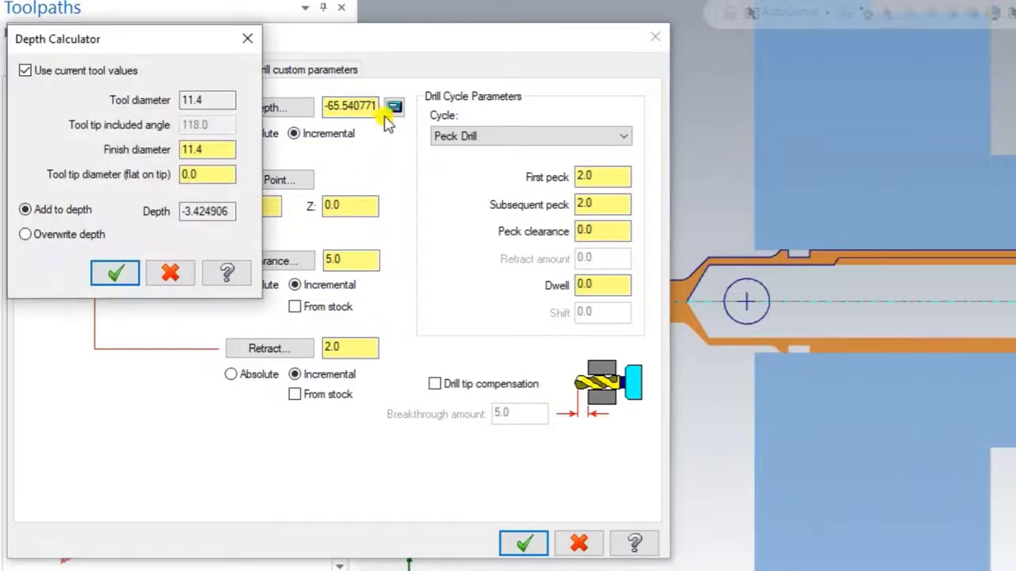
click(111, 271)
click(523, 543)
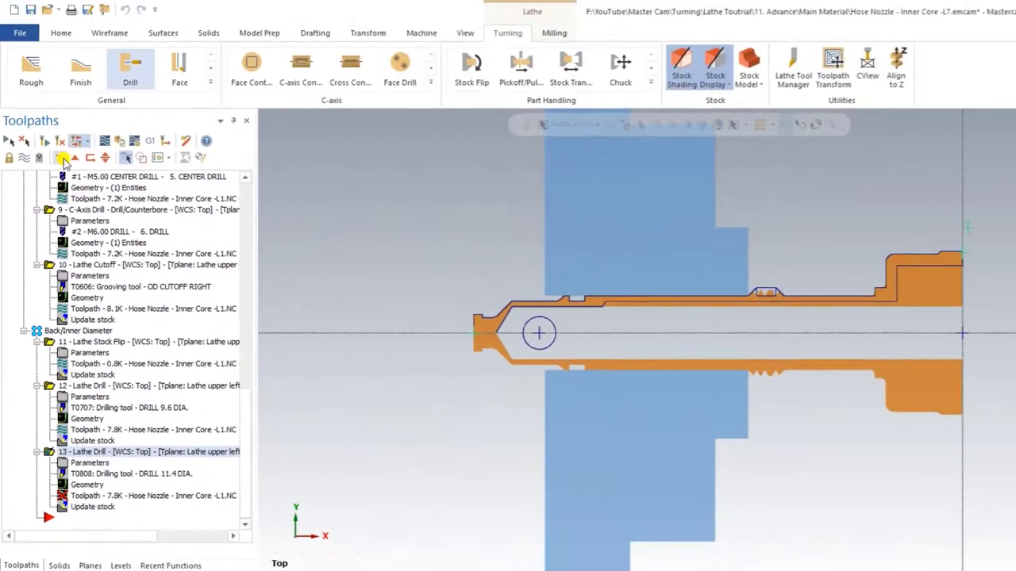
Regenerate the dirty 11.4 mm drill operation 13 and zoom around the part to check it.
click(63, 159)
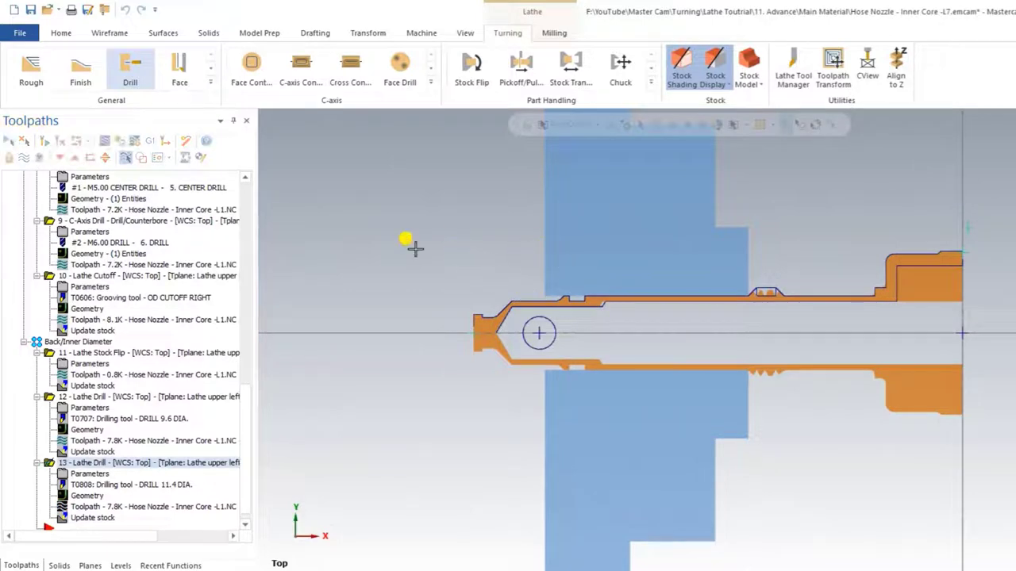
scroll(375, 246, down, 1)
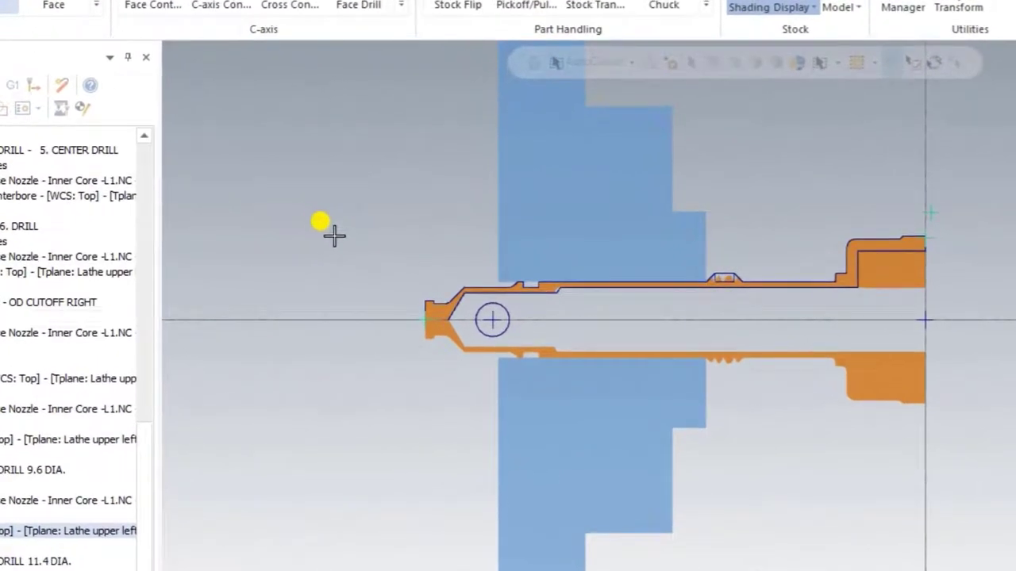
scroll(855, 264, up, 1)
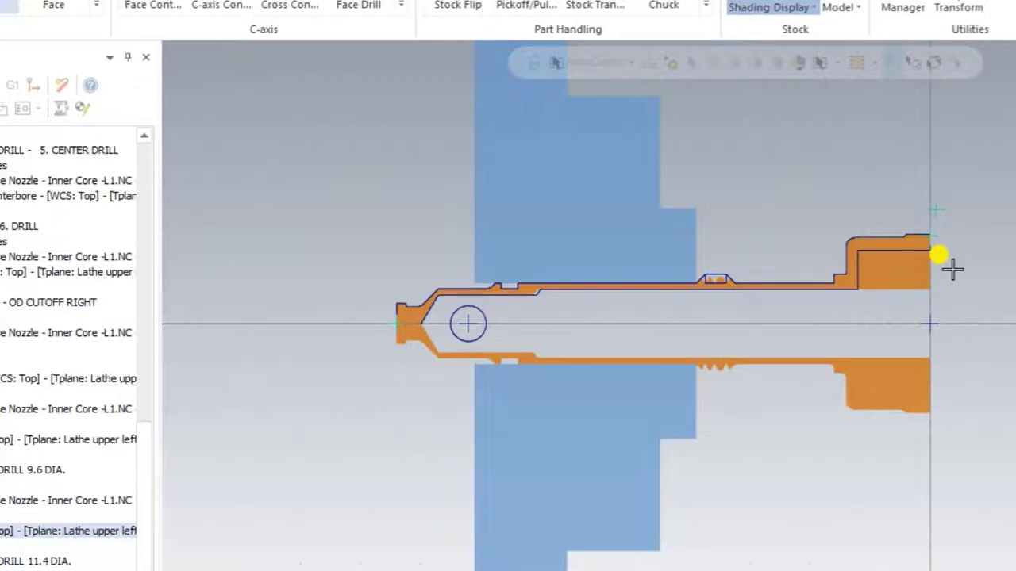
scroll(952, 269, up, 1)
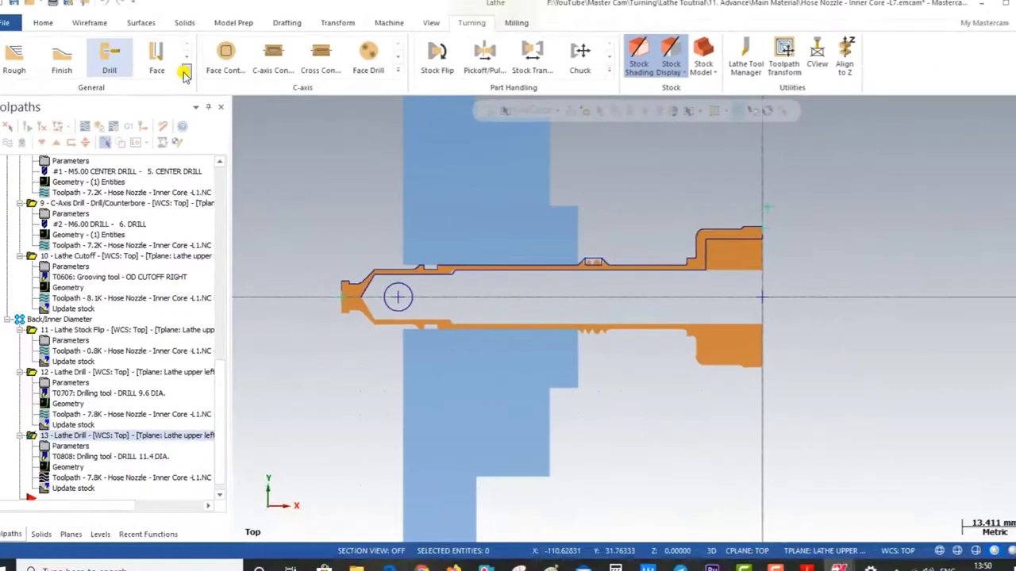
click(189, 72)
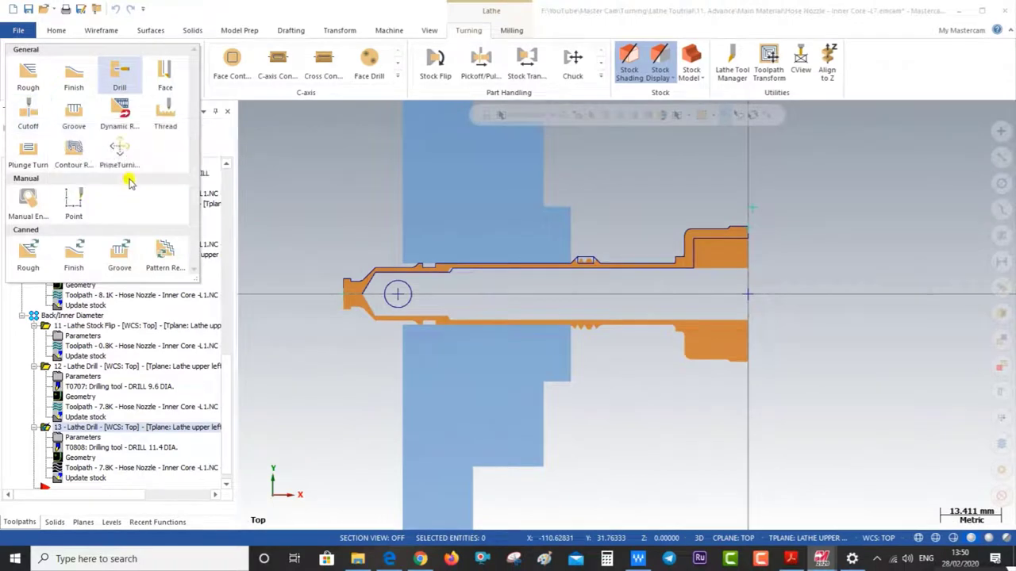
Start a Lathe Rough toolpath chained along the inner bore from its right-end entry point.
click(31, 75)
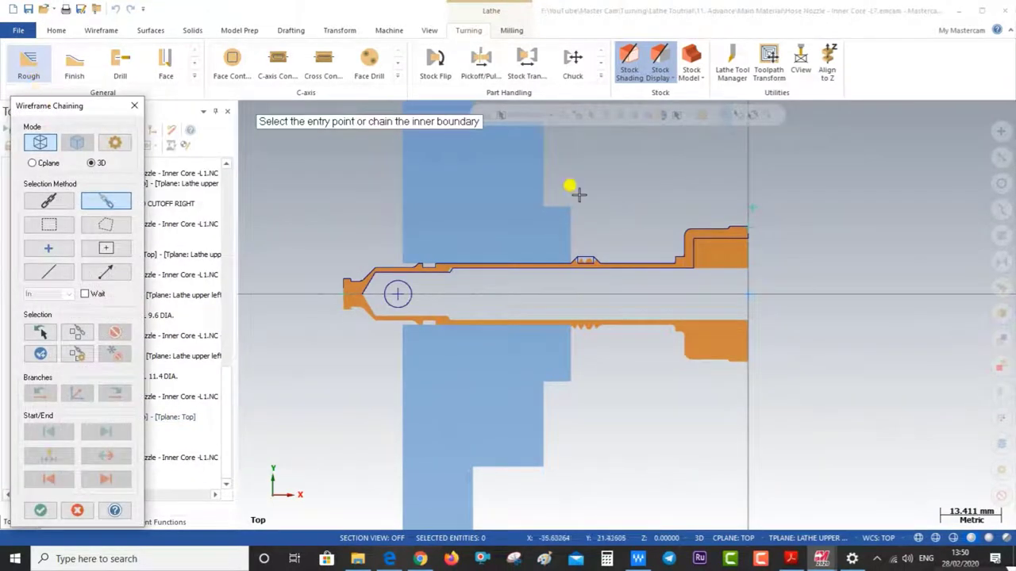
scroll(739, 247, up, 1)
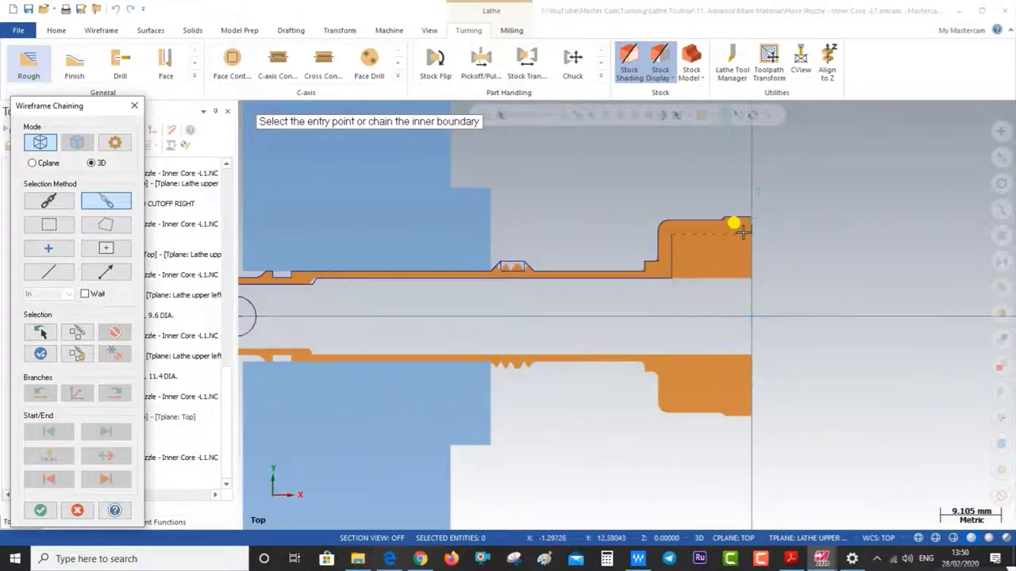
scroll(741, 231, up, 2)
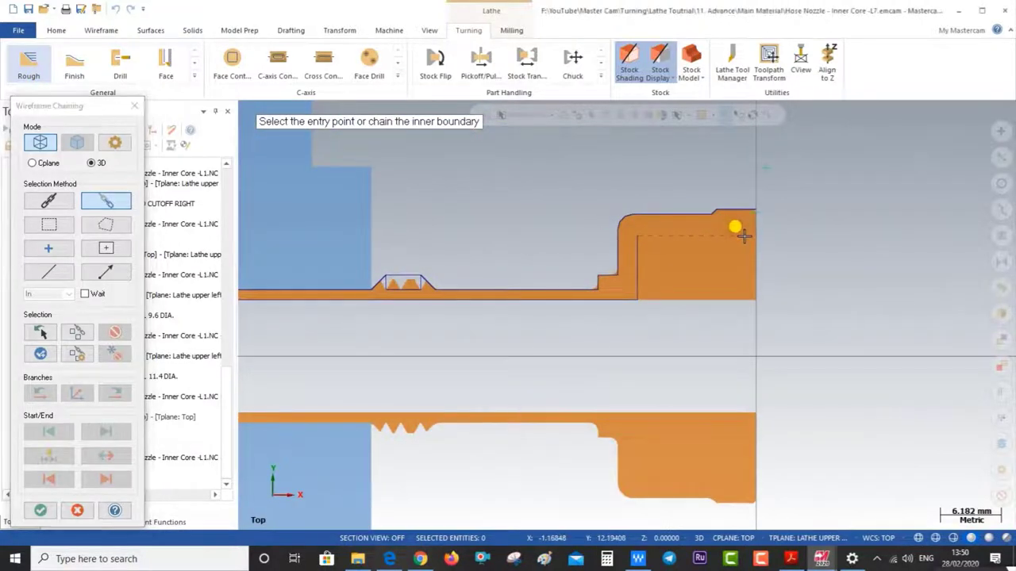
click(737, 227)
click(639, 279)
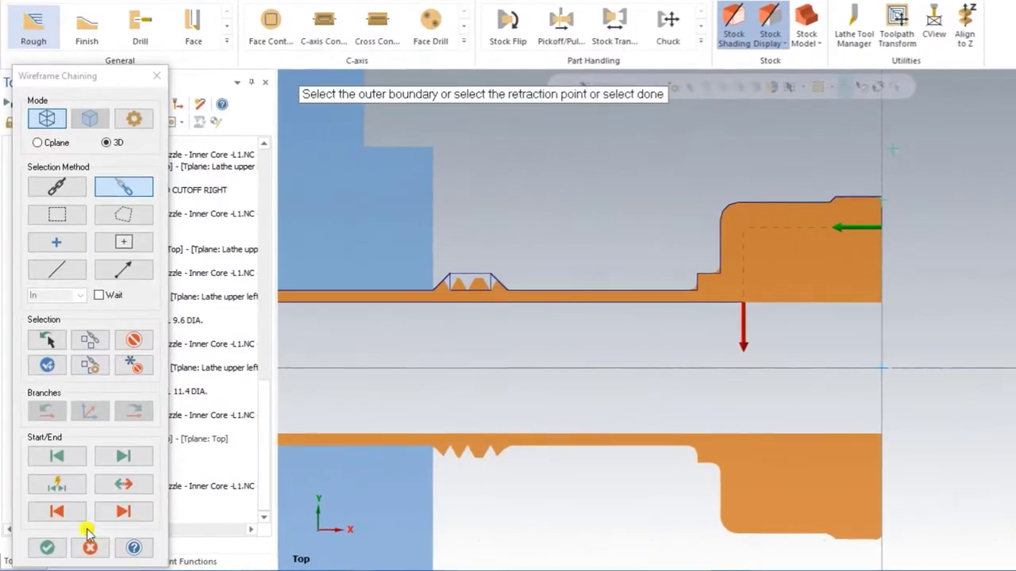
click(43, 526)
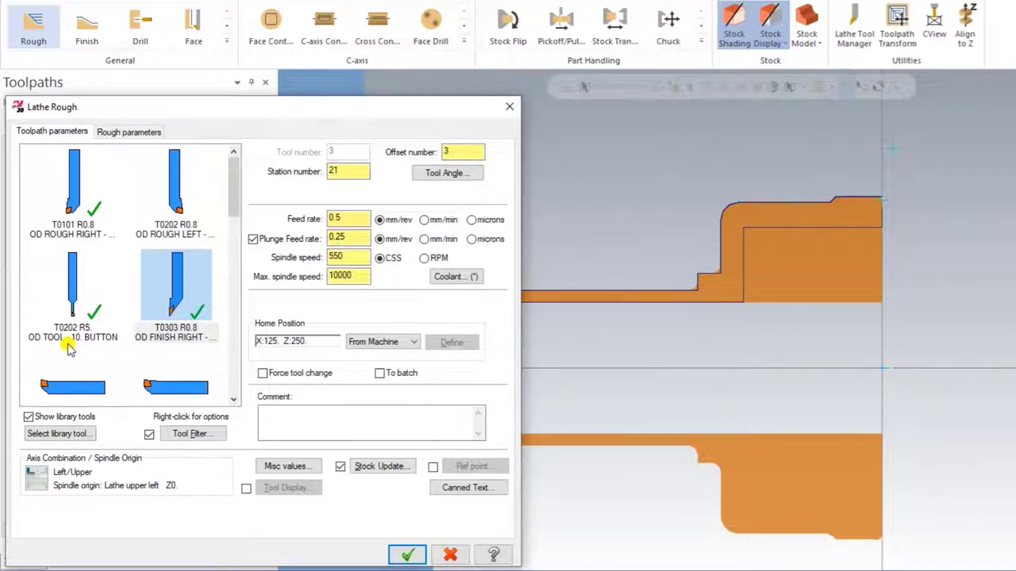
Use tool T0909 with 0.2 feed, 0.15 plunge, 1500 max spindle and comment 'ID Rough'.
scroll(82, 343, down, 2)
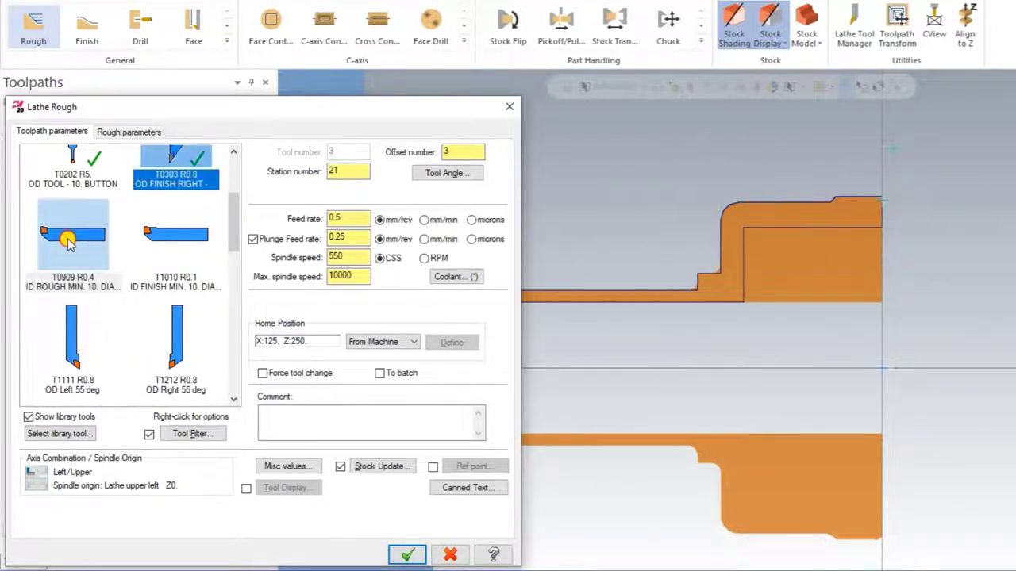
click(91, 245)
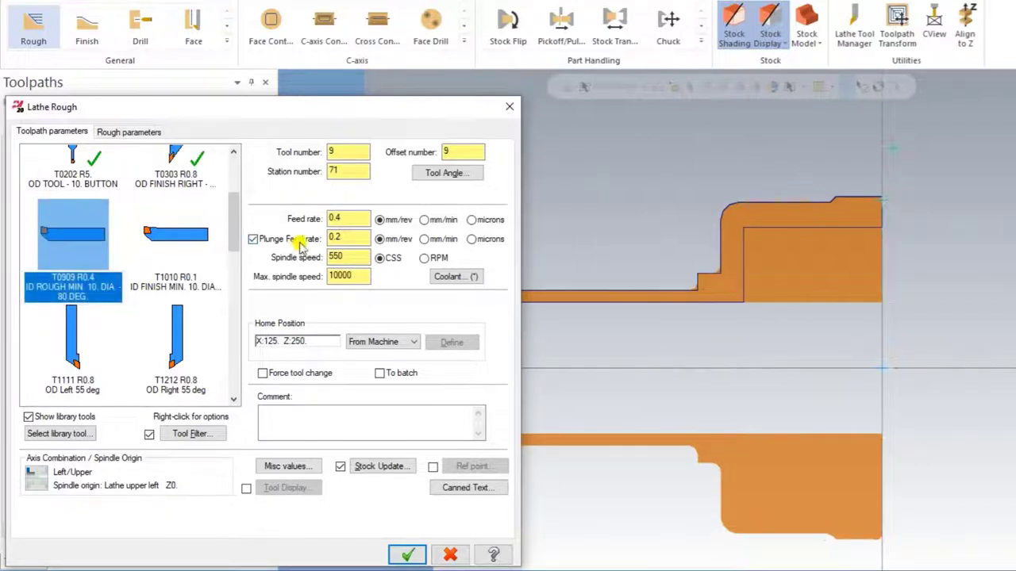
double_click(334, 220)
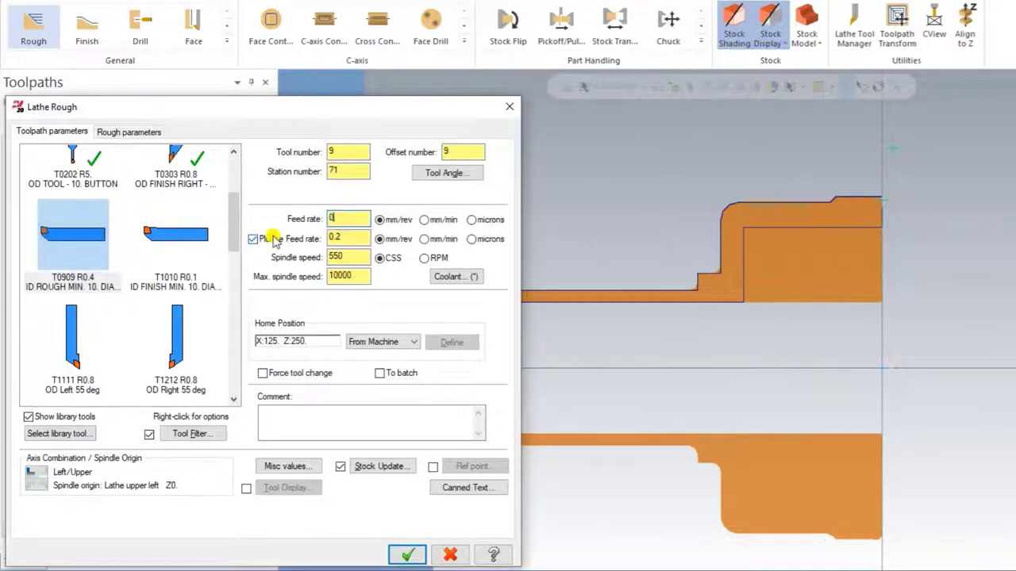
text(.2)
key(Tab)
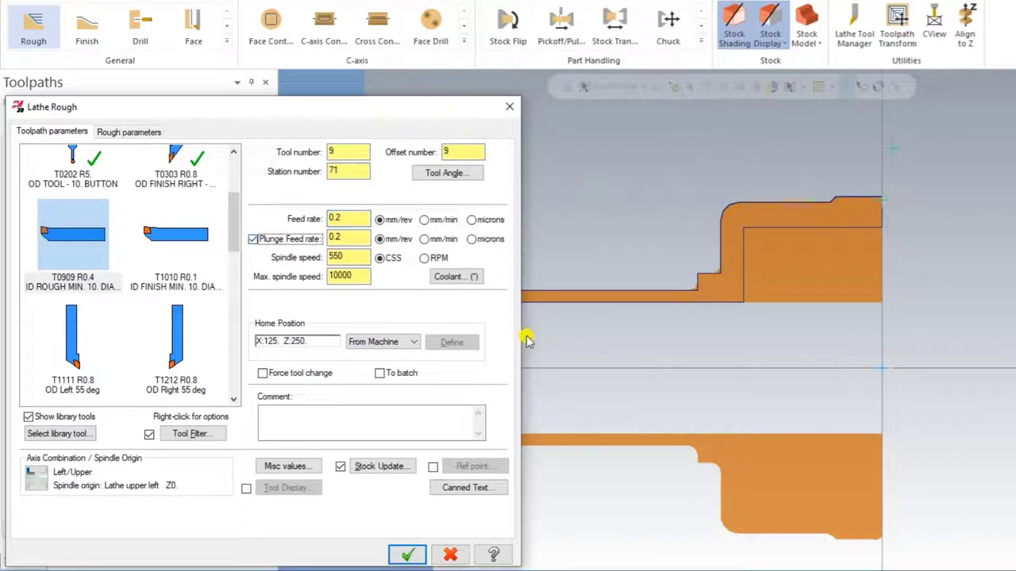
double_click(339, 237)
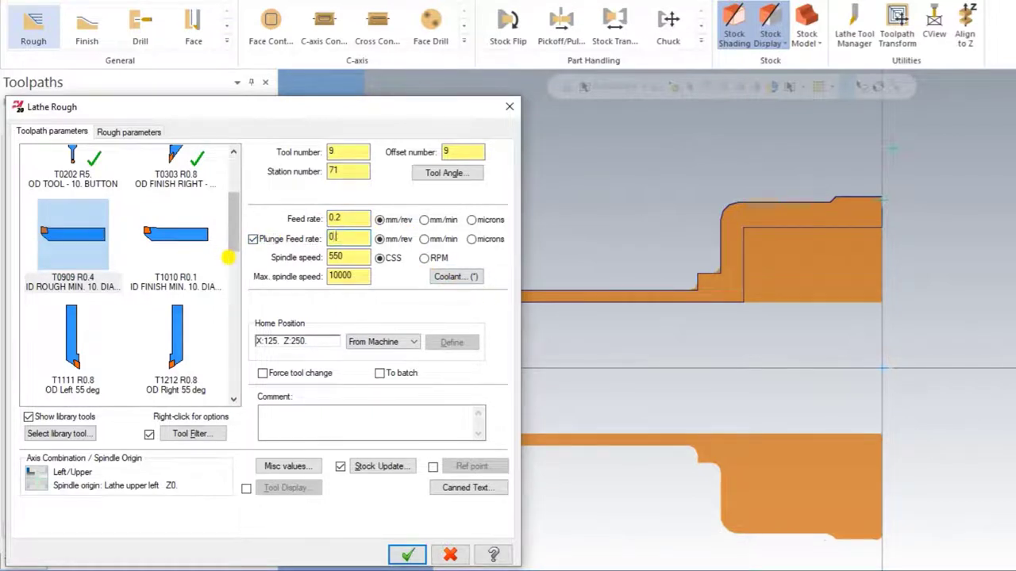
text(.15)
double_click(339, 257)
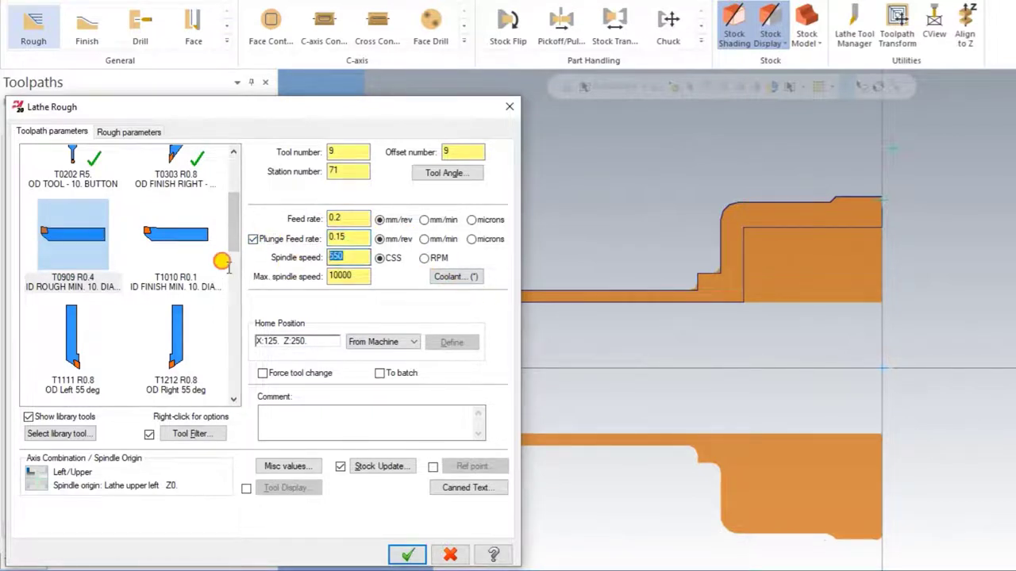
double_click(342, 276)
text(150)
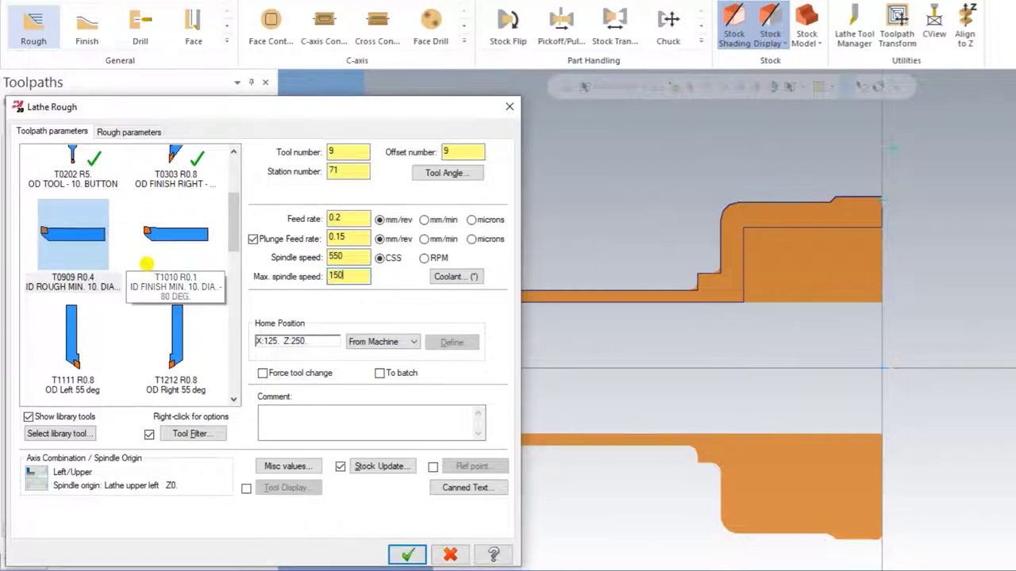
click(299, 421)
text(ID Rough)
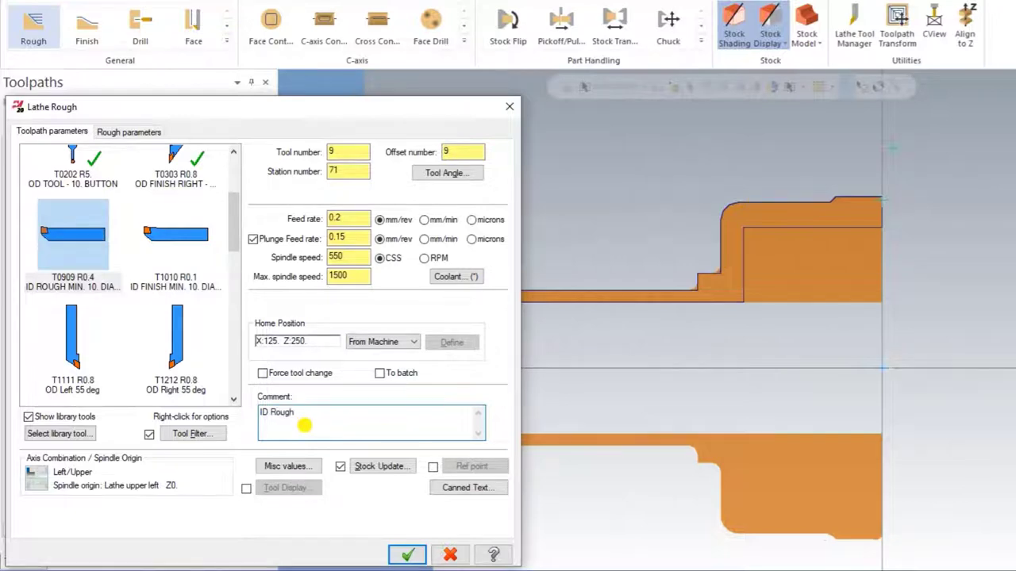
Enable reference points, picking an approach point right of the part and copying it to retract.
click(432, 466)
click(471, 465)
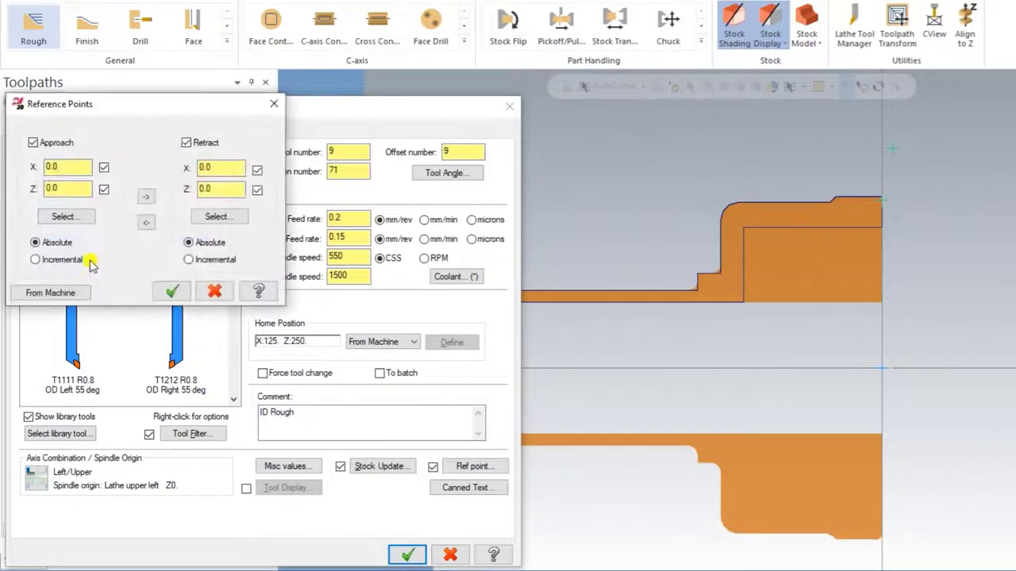
click(71, 218)
click(914, 248)
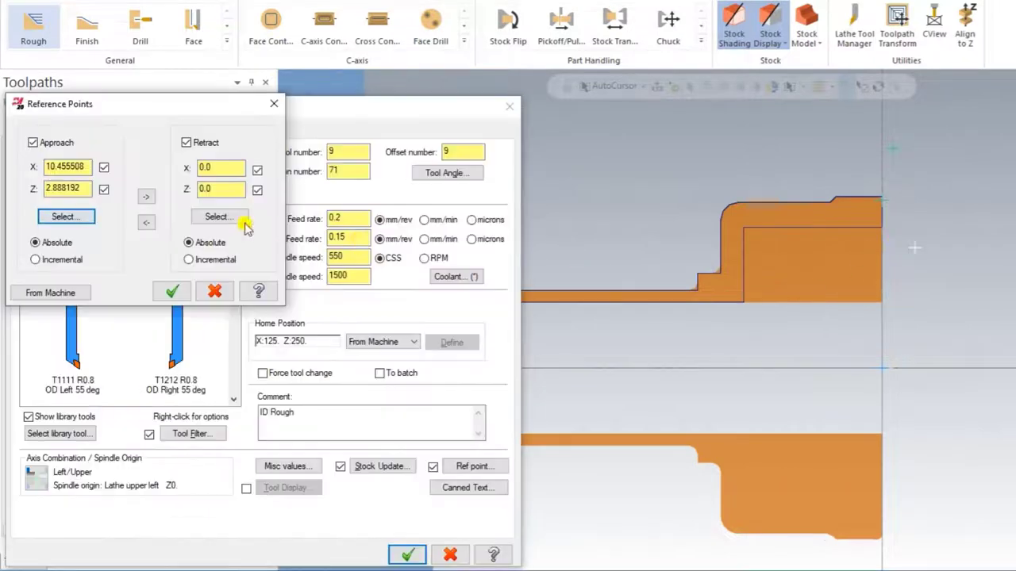
click(146, 196)
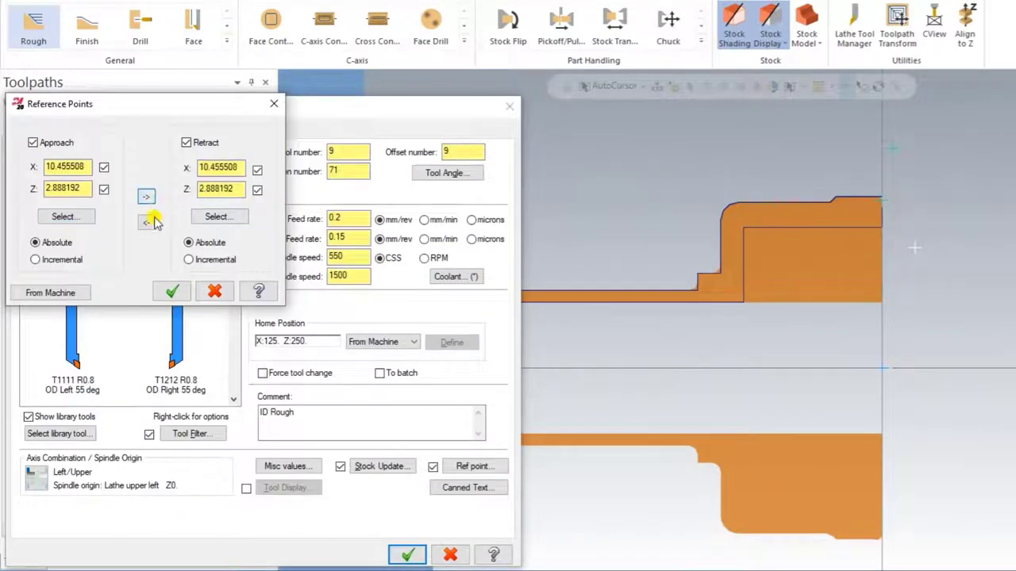
click(179, 296)
click(137, 131)
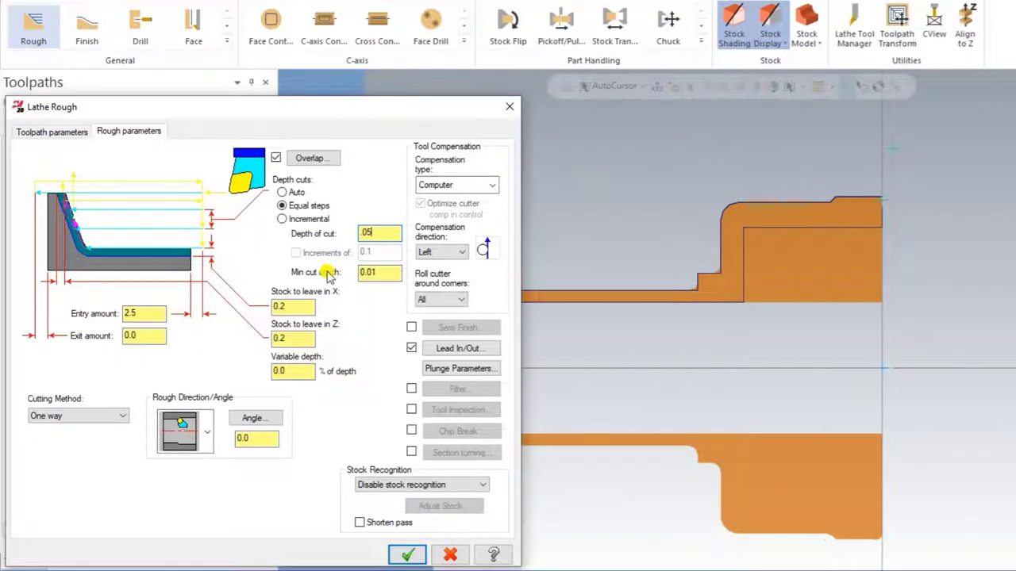
Set 0.5 depth of cut, 0.5 X and 0.05 Z stock to leave, and stock-based outer boundary.
click(367, 234)
drag(370, 234, 316, 248)
text(0.5)
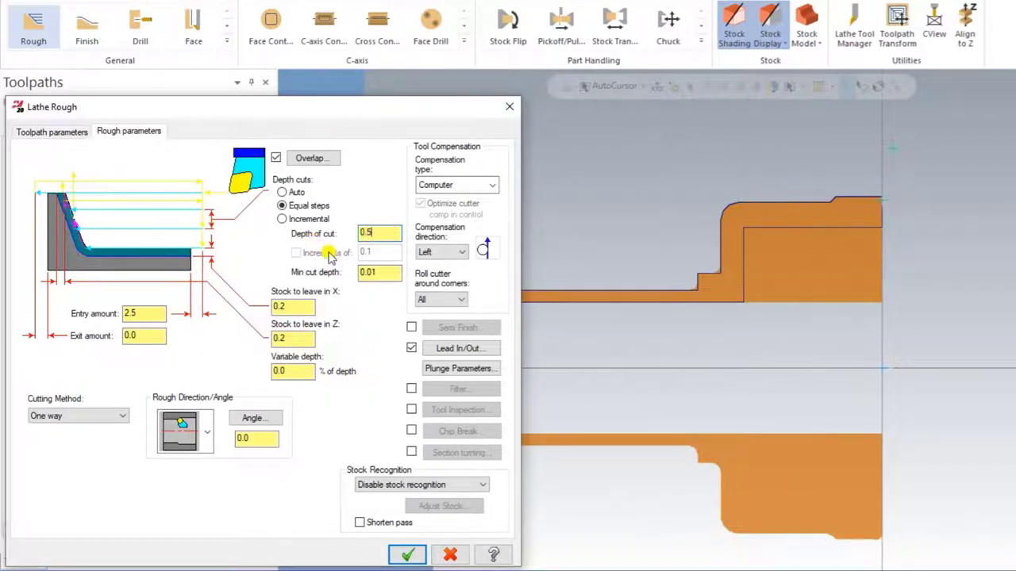
drag(284, 306, 202, 317)
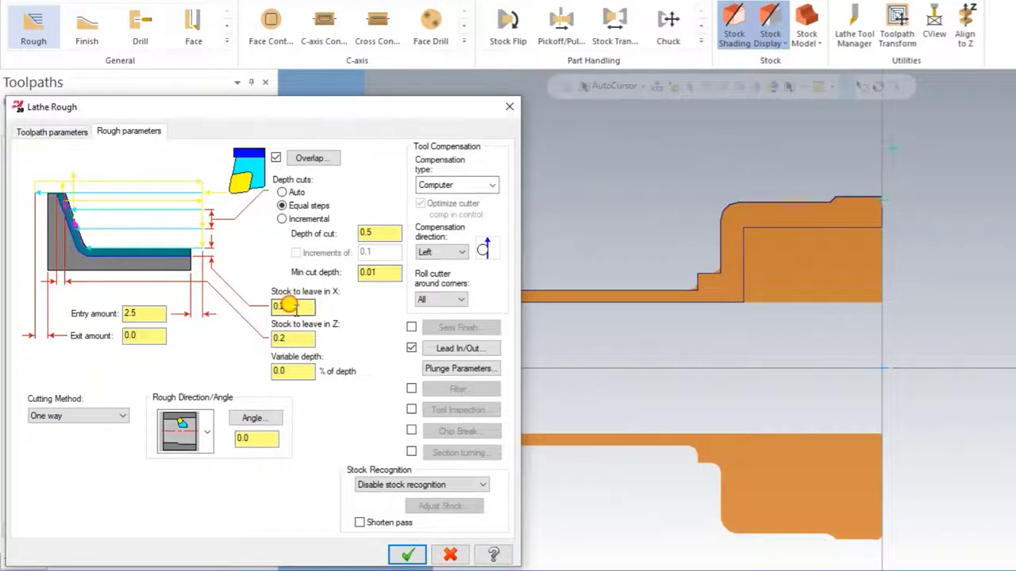
text(0.0)
drag(286, 337, 184, 343)
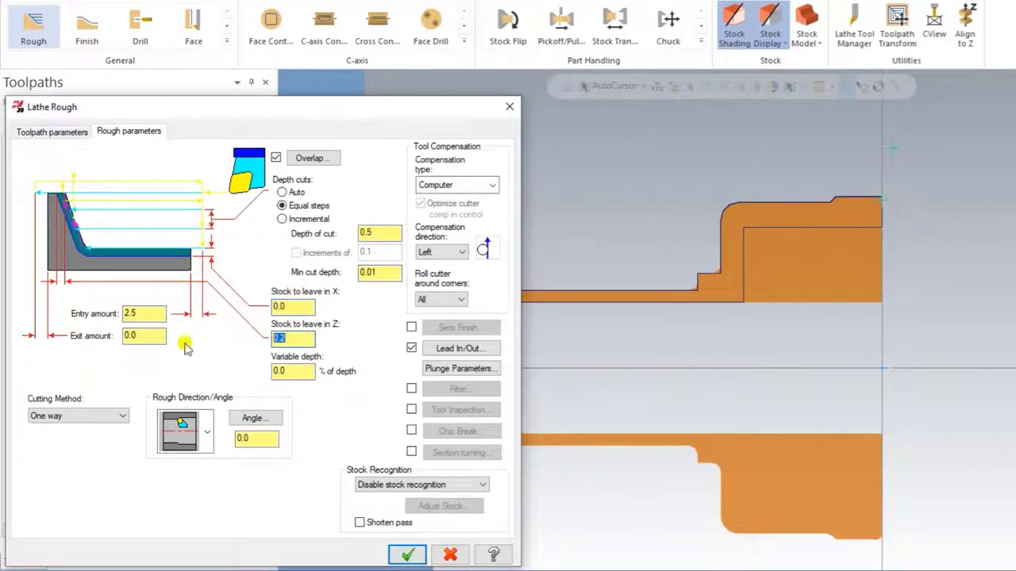
text(0.0)
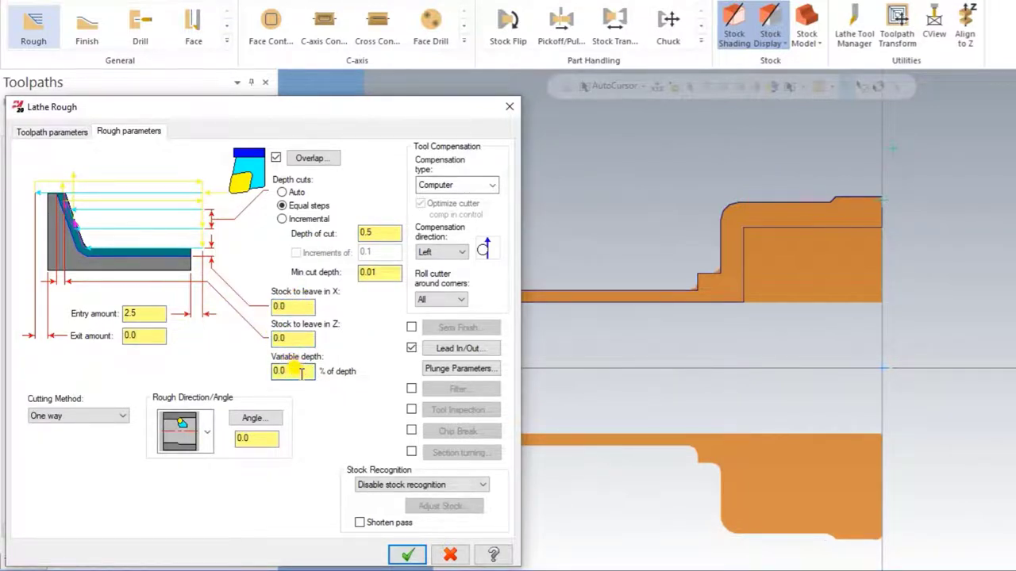
click(301, 371)
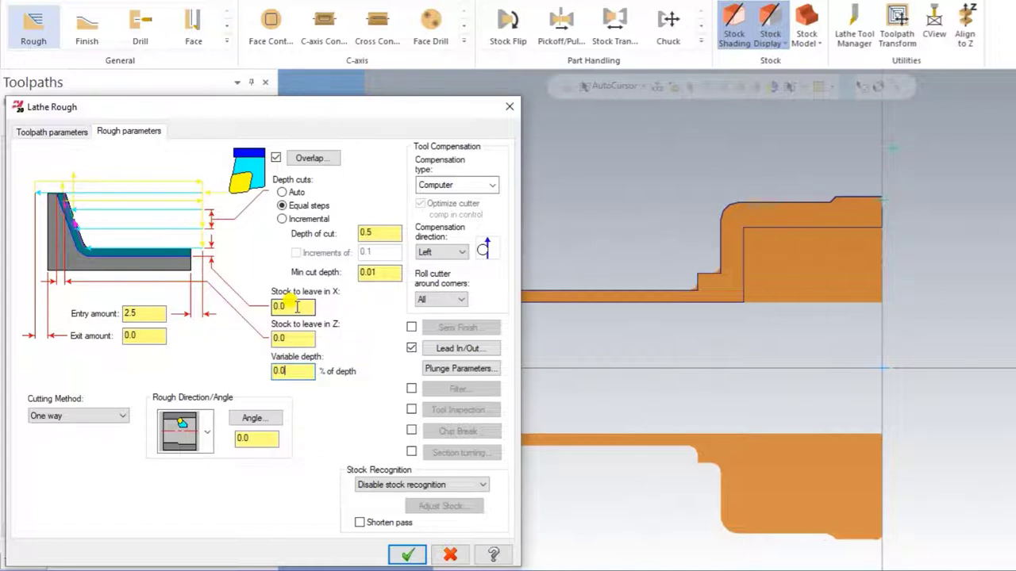
double_click(295, 307)
text(0.5)
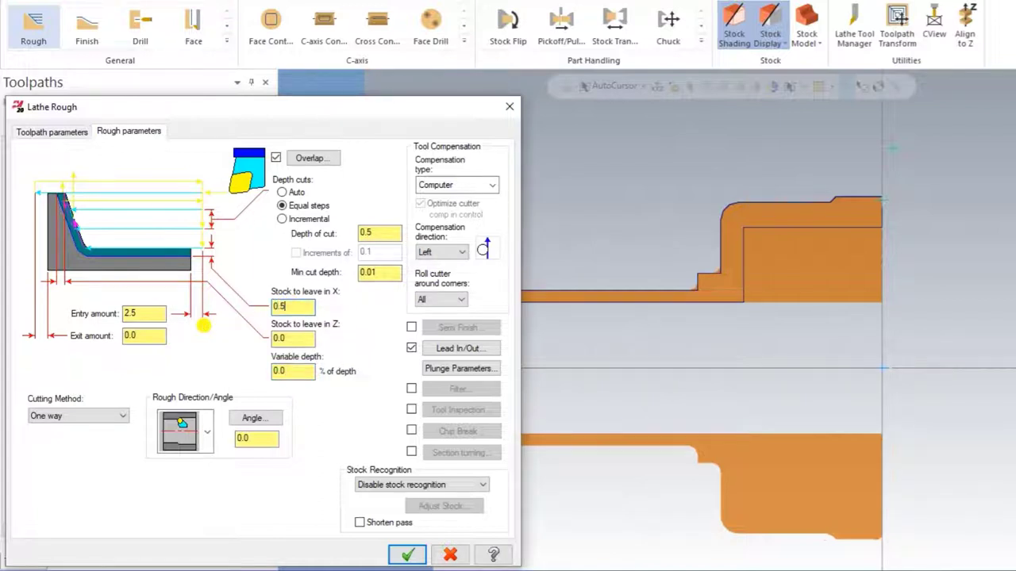
key(Tab)
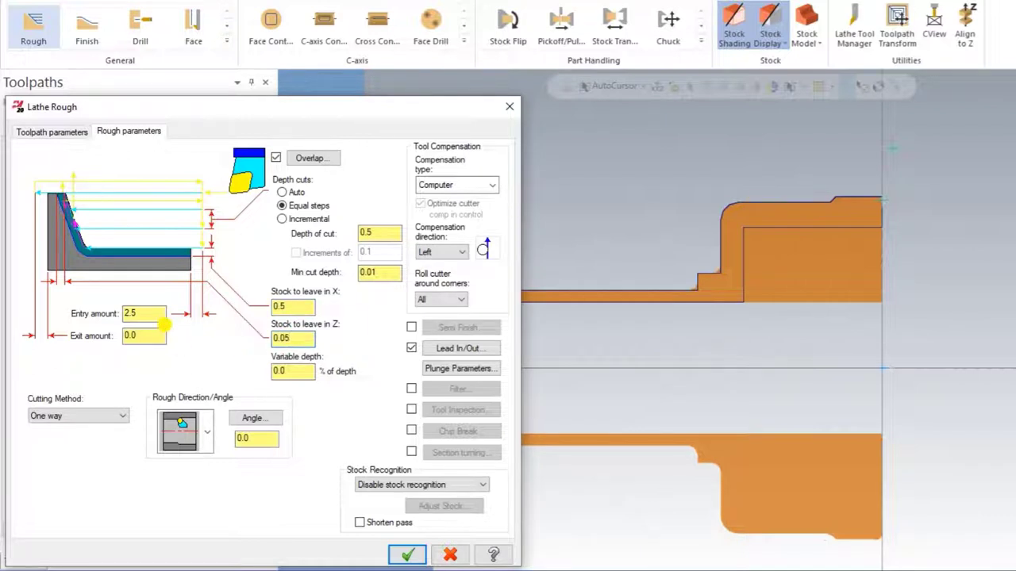
key(shift+Tab)
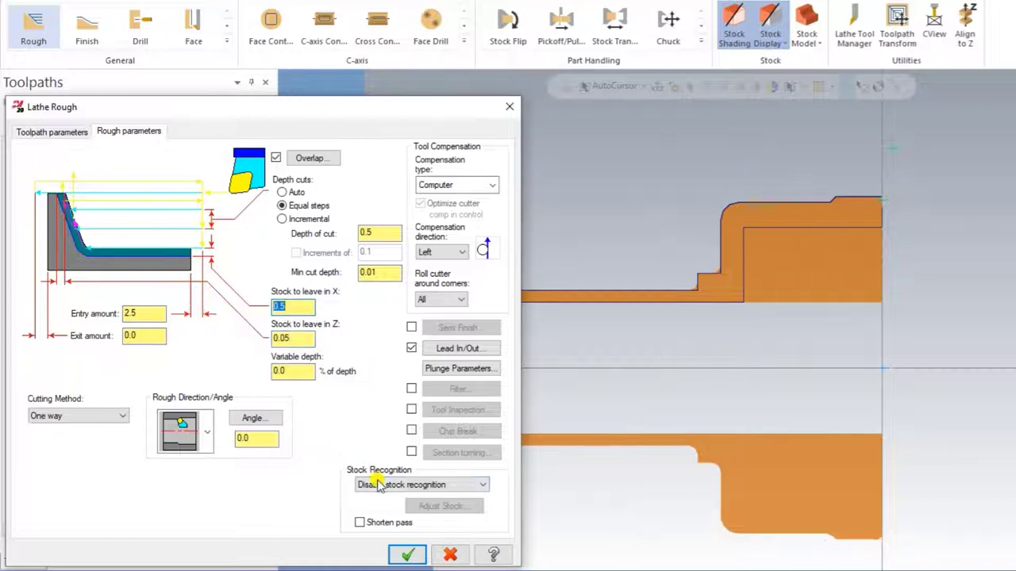
click(379, 486)
click(380, 499)
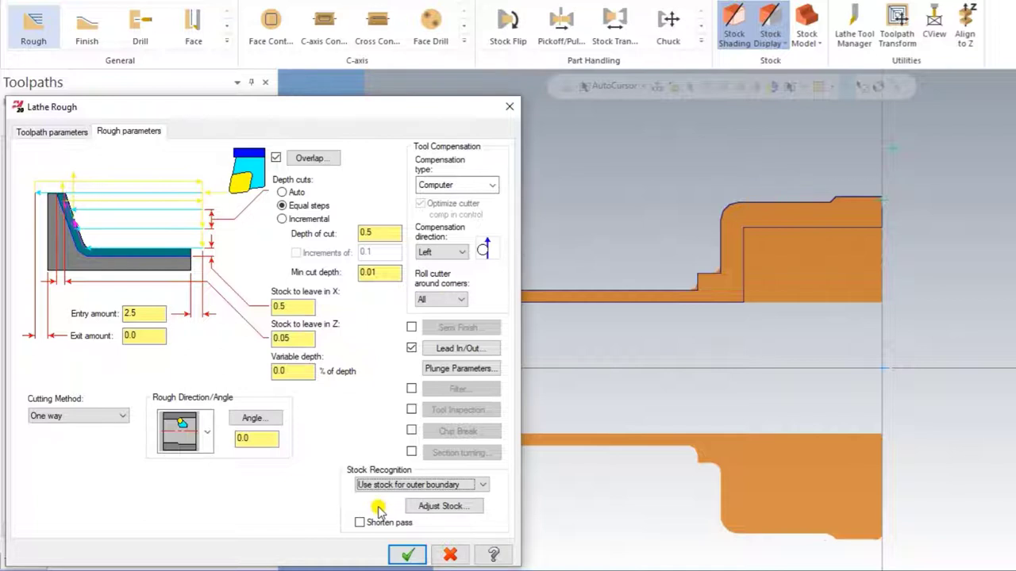
Shorten the rough pass's lead-out exit vector length to 0.5.
click(457, 350)
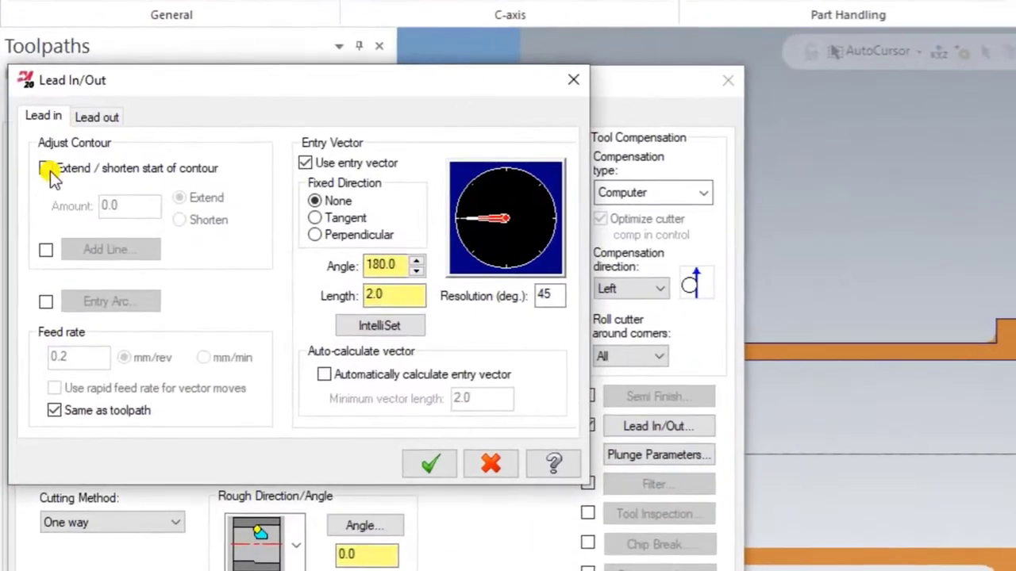
click(67, 132)
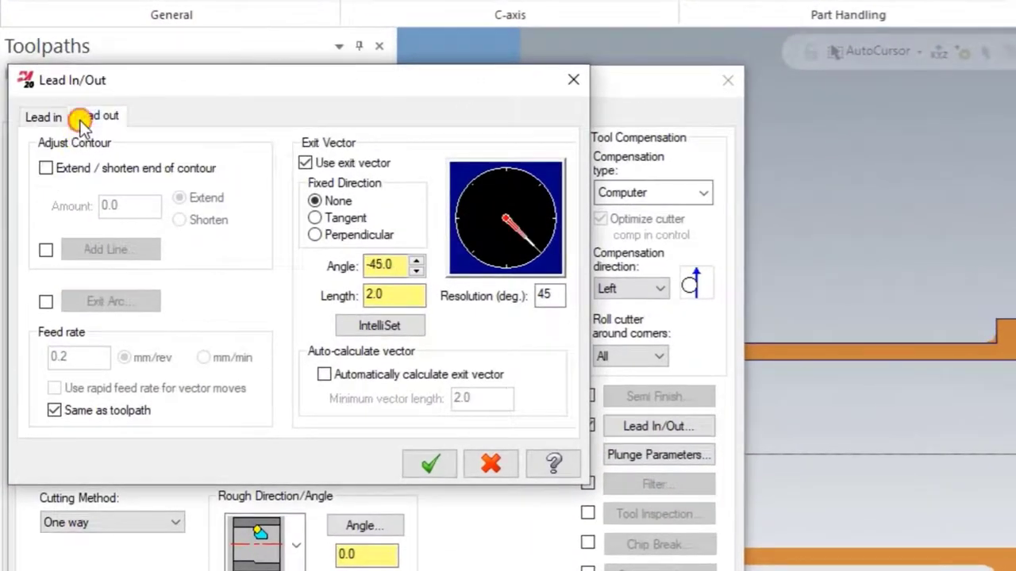
double_click(328, 294)
text(1)
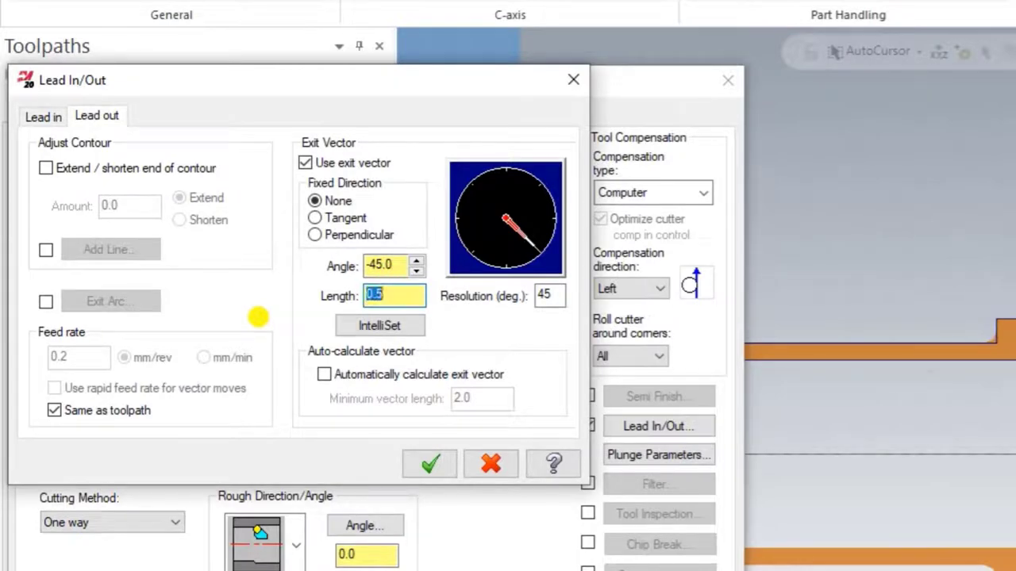
click(429, 464)
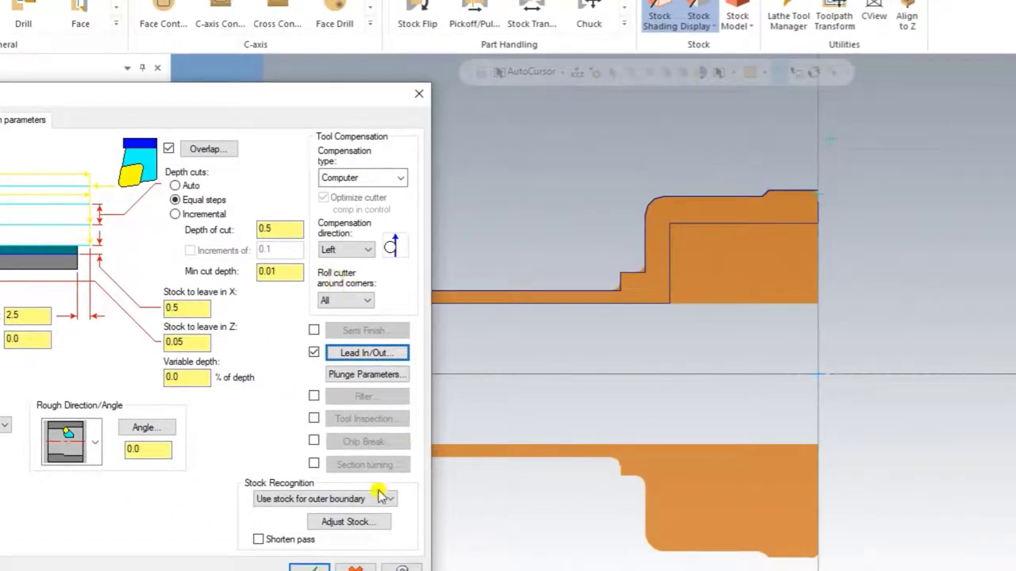
Recheck the 0.5 exit length at -45 degrees and generate the ID rough toolpath.
click(356, 357)
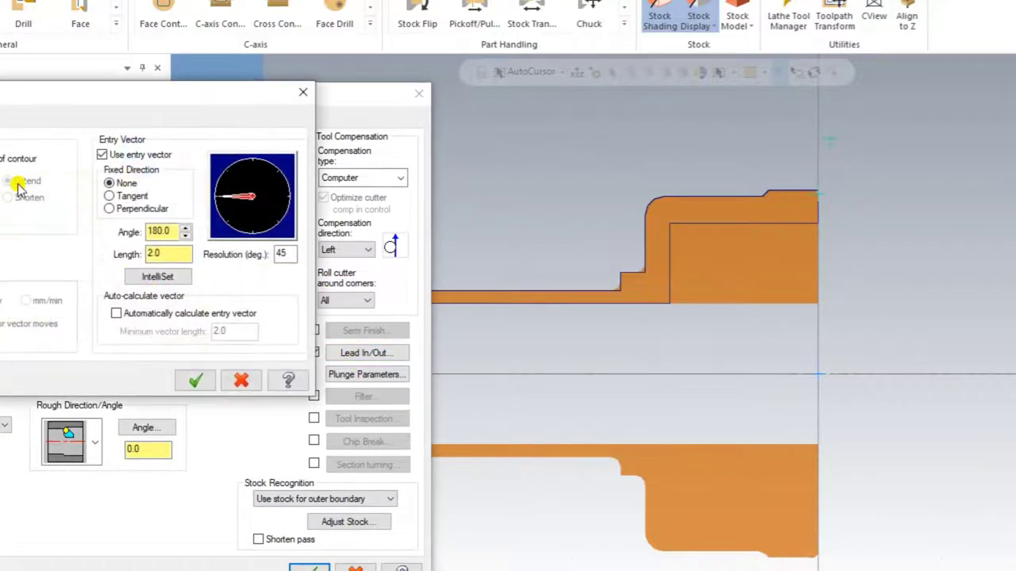
key(ctrl+Tab)
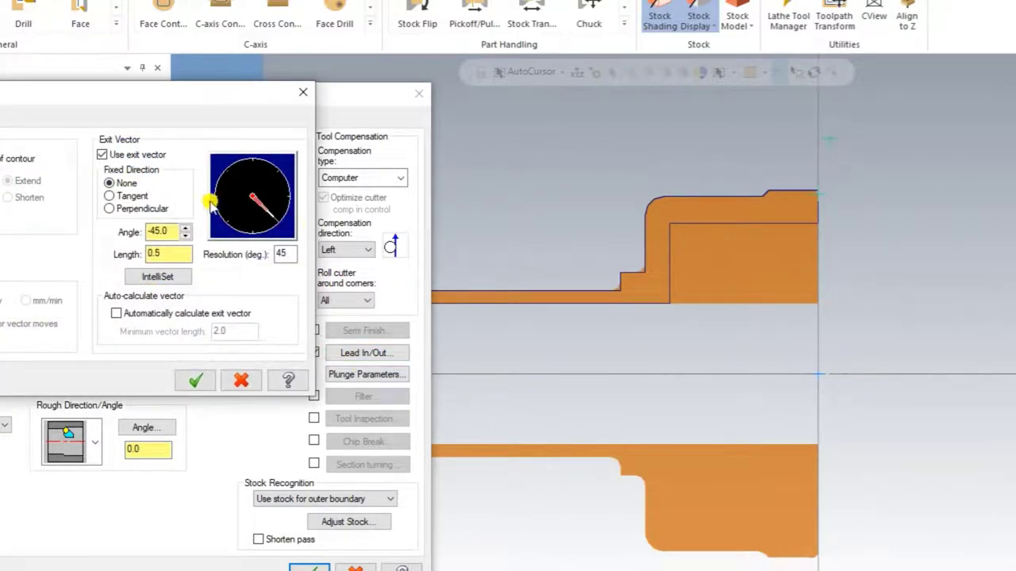
double_click(155, 254)
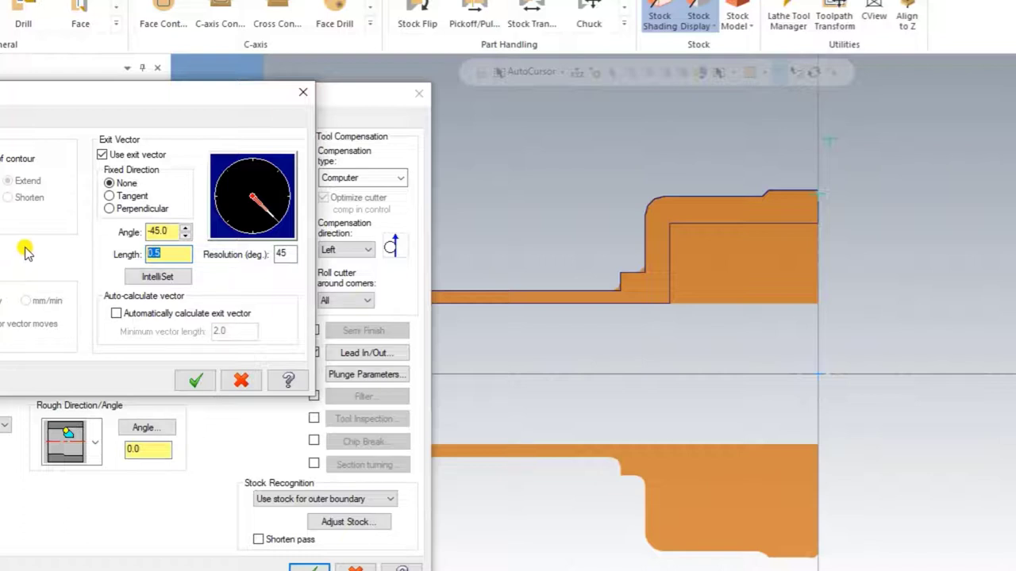
click(195, 381)
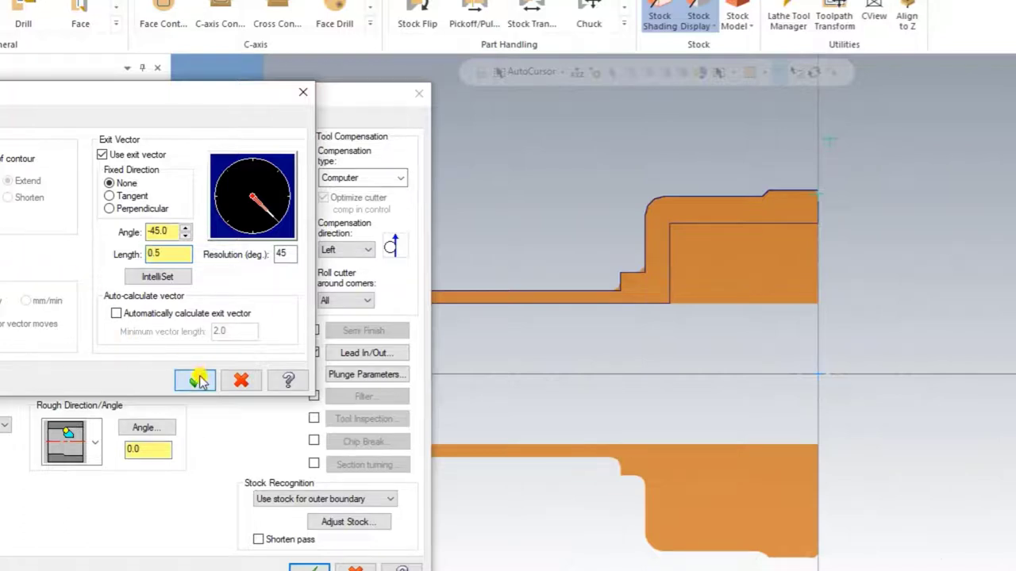
click(311, 565)
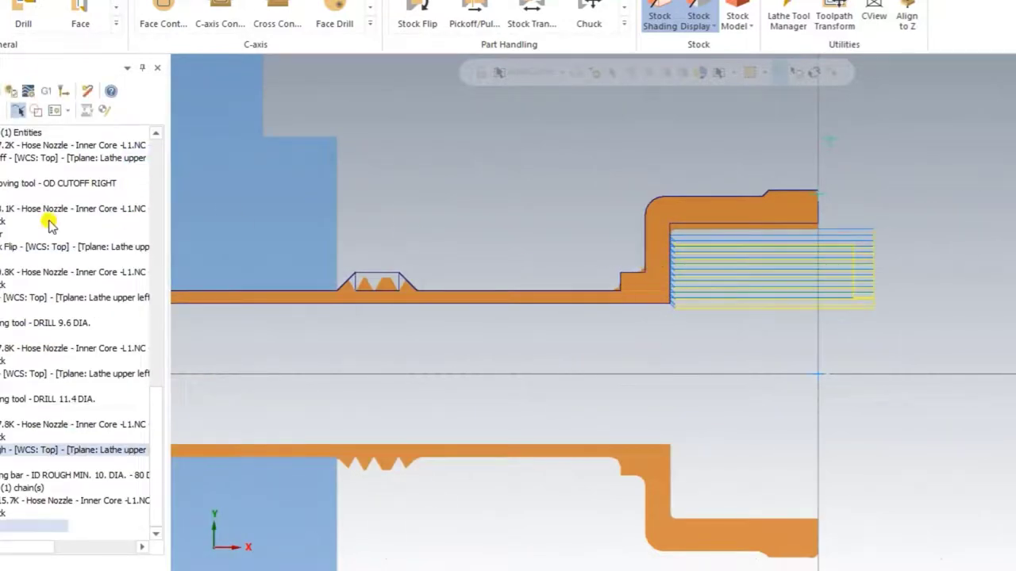
Start a lathe finish toolpath on the chained bore contour using tool T1010.
click(2, 35)
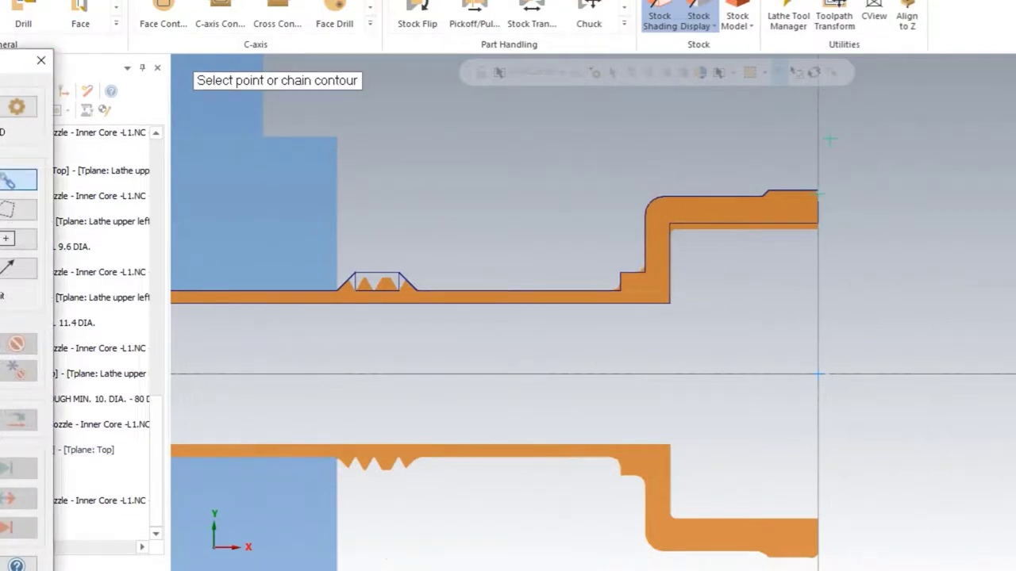
click(798, 225)
key(Return)
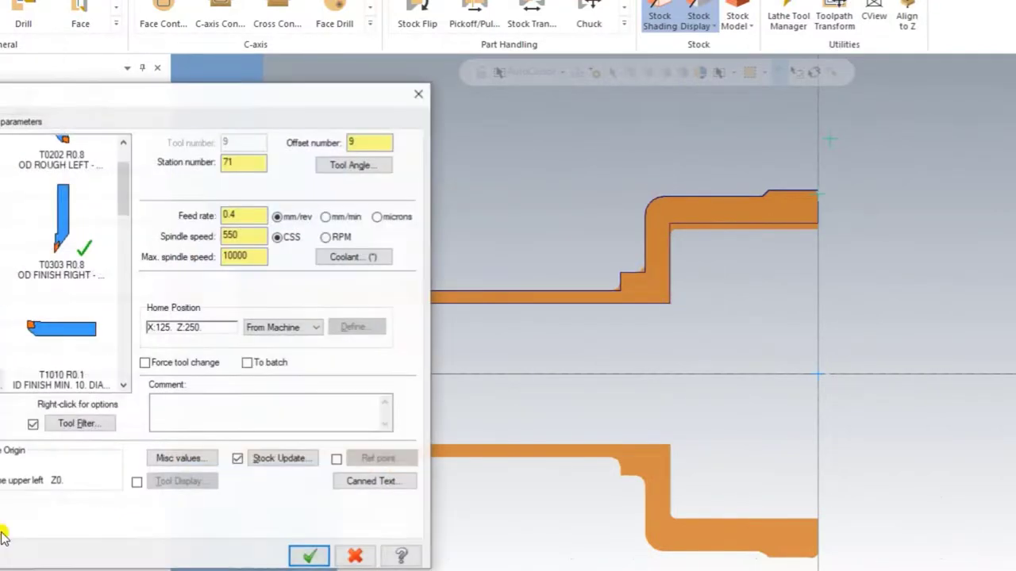
click(48, 329)
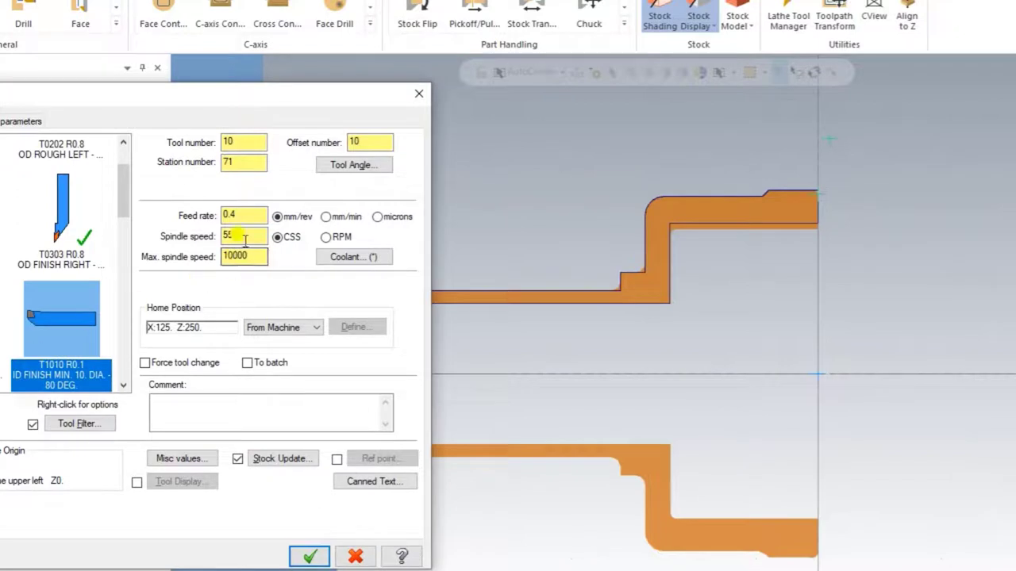
Set 0.15 feed, 300 spindle speed and 1800 max spindle, and add an operation comment.
text(0.15)
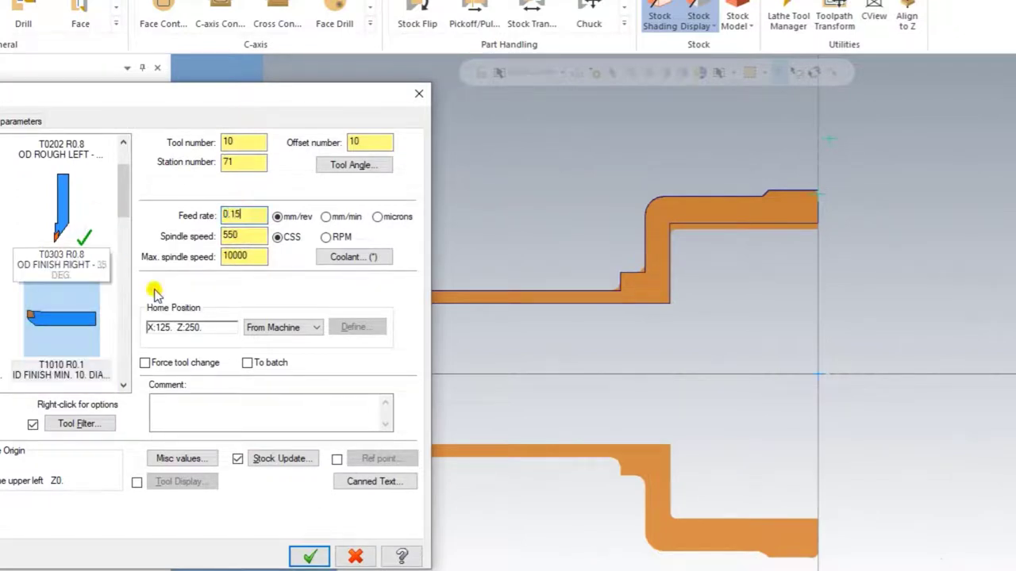
key(Tab)
text(300)
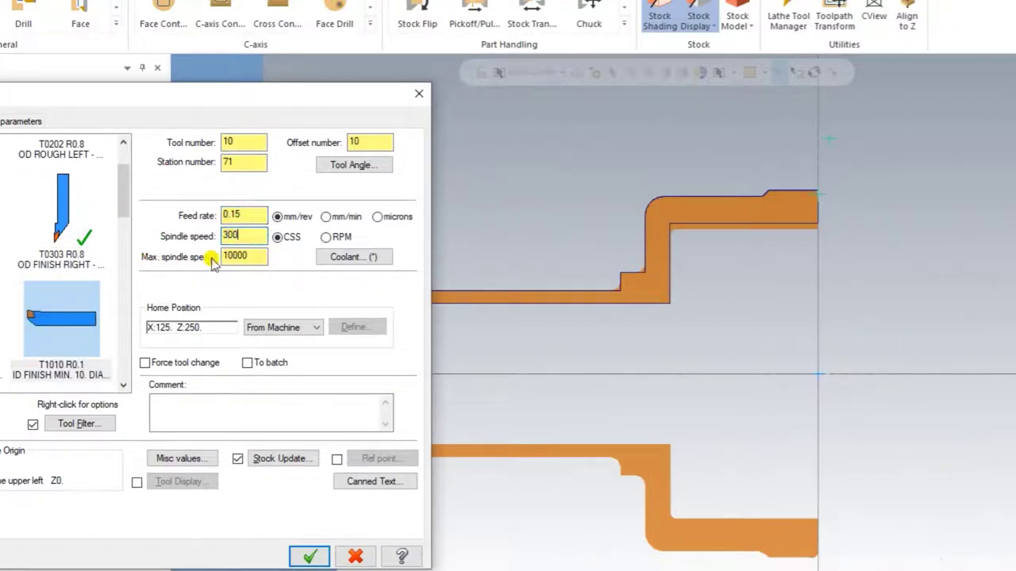
key(Tab)
text(158)
key(BackSpace)
text(00)
double_click(246, 256)
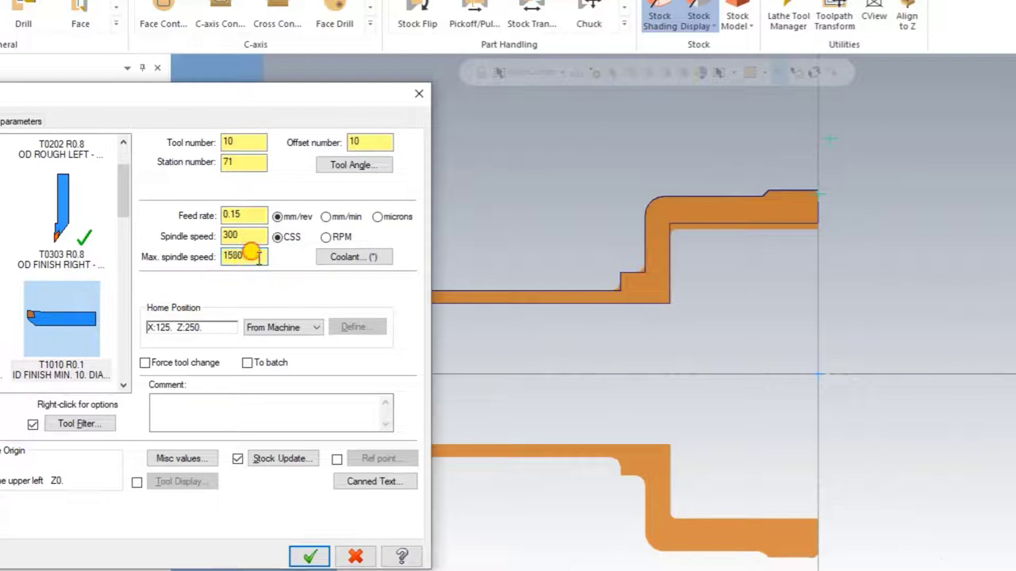
text(1000)
click(198, 409)
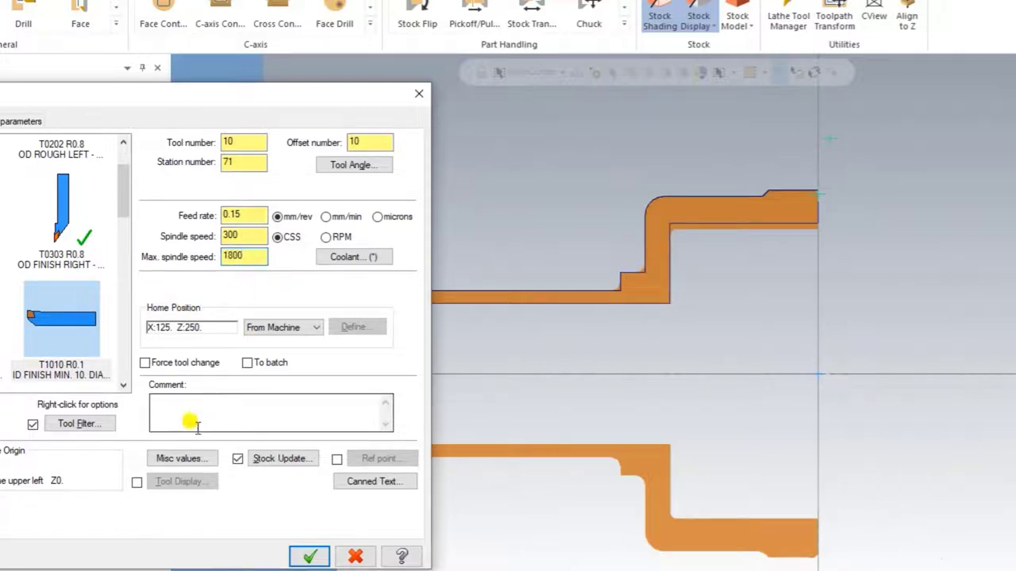
text(ID Finish)
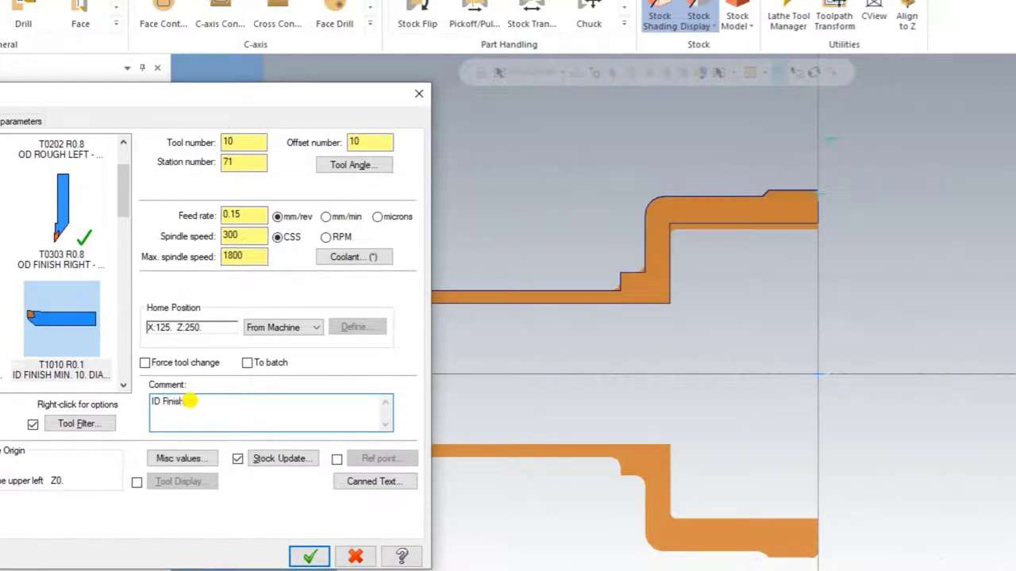
Enable the reference point with an approach point picked right of the part.
click(337, 458)
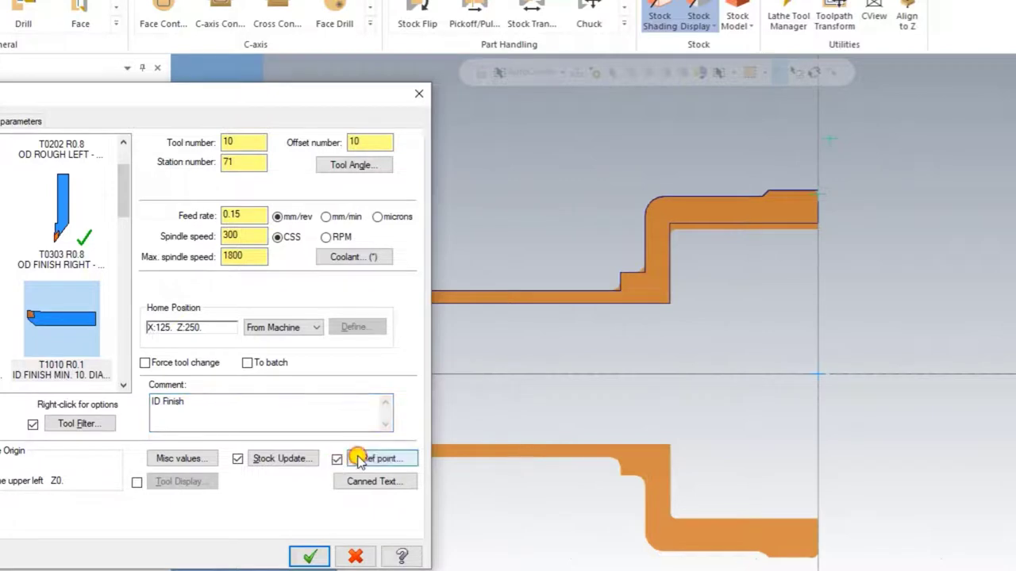
click(365, 459)
click(108, 211)
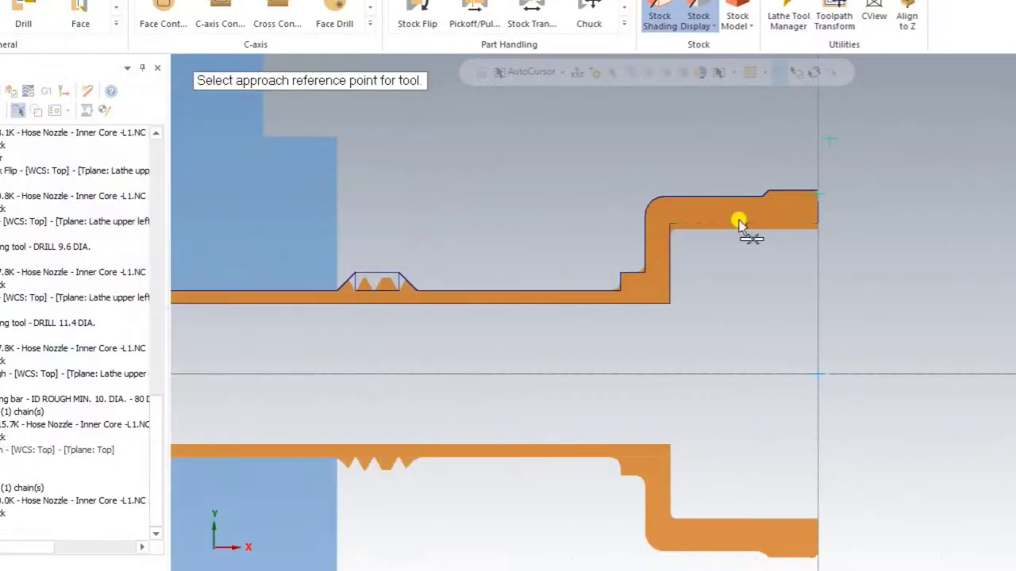
click(864, 238)
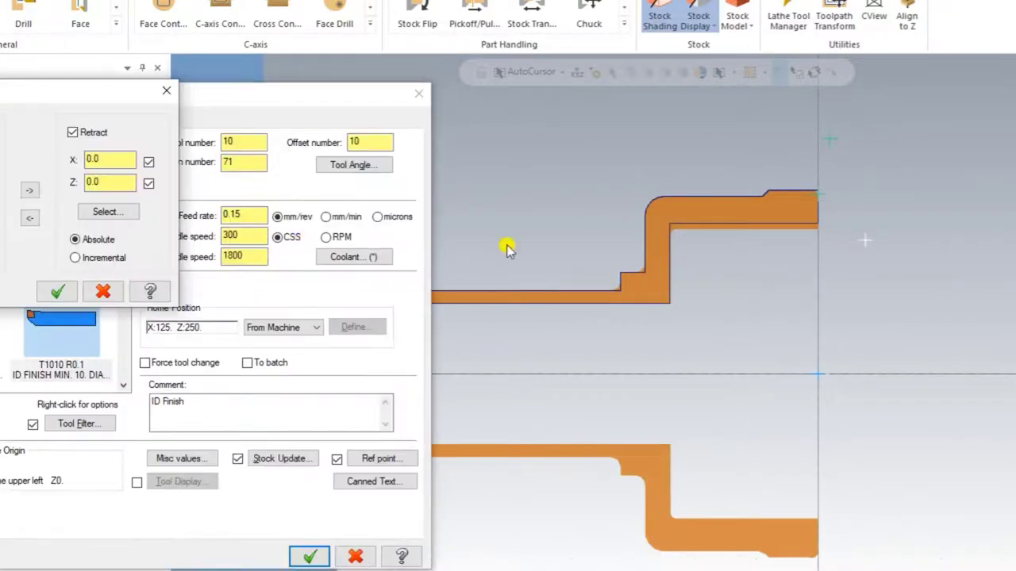
click(57, 291)
Shorten the finish pass's lead-out exit length and generate the ID finish toolpath.
click(2, 123)
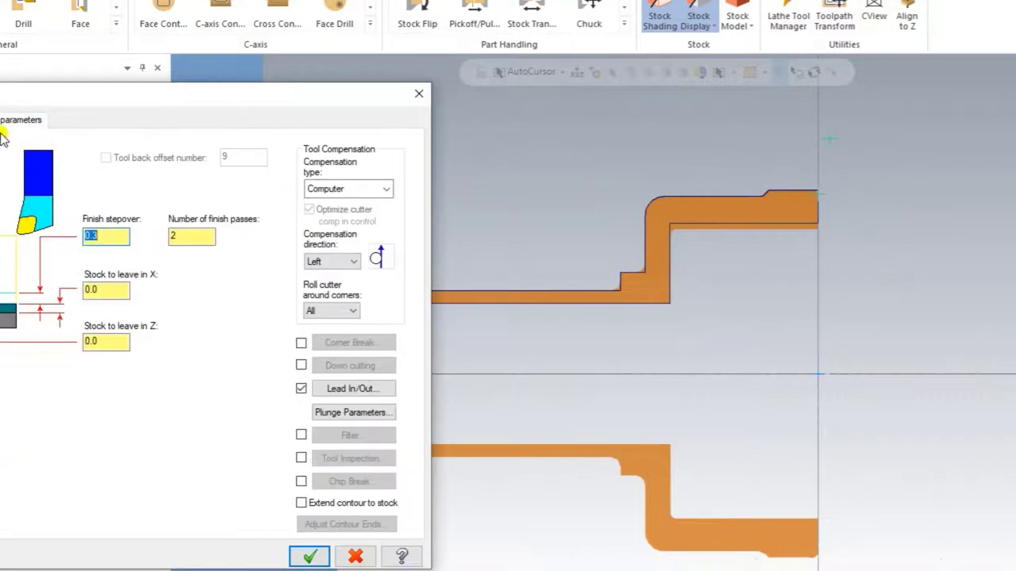
double_click(107, 236)
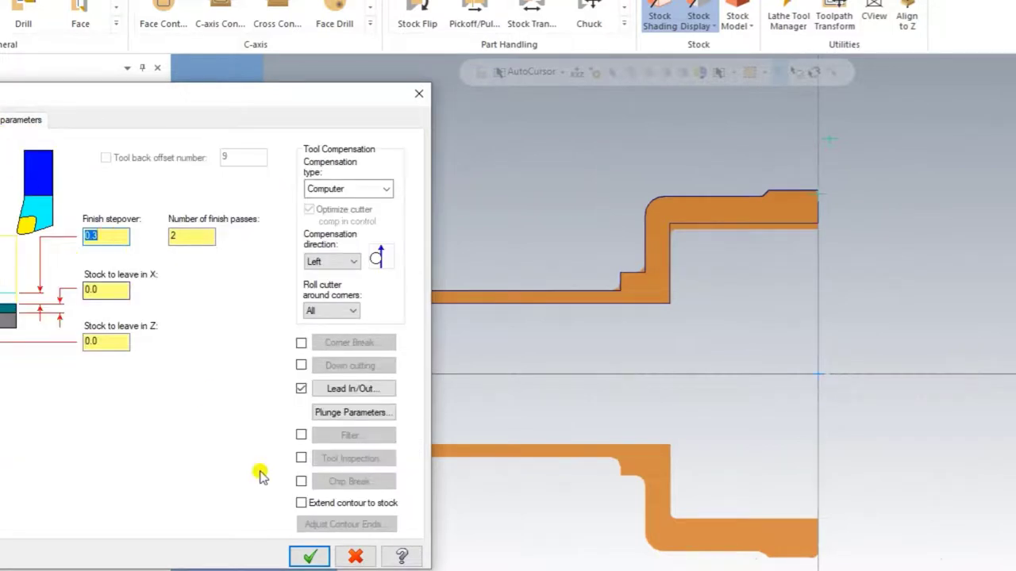
click(353, 388)
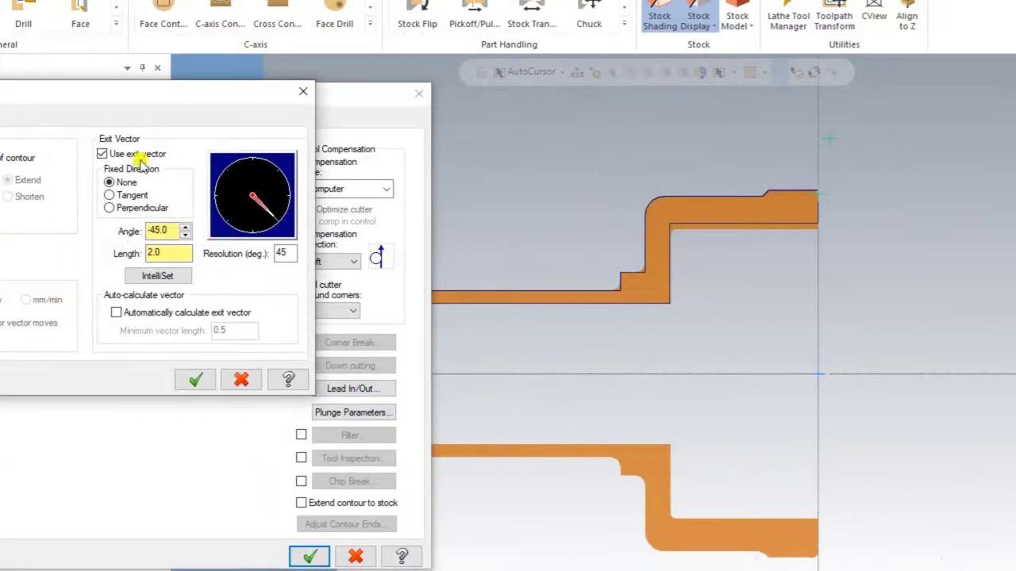
double_click(157, 254)
text(0.5)
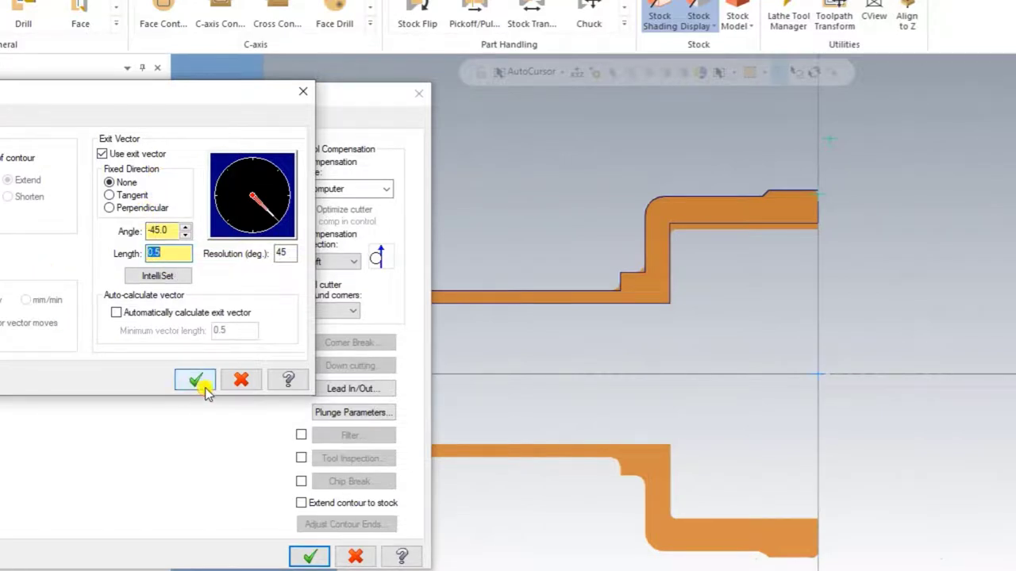
click(196, 381)
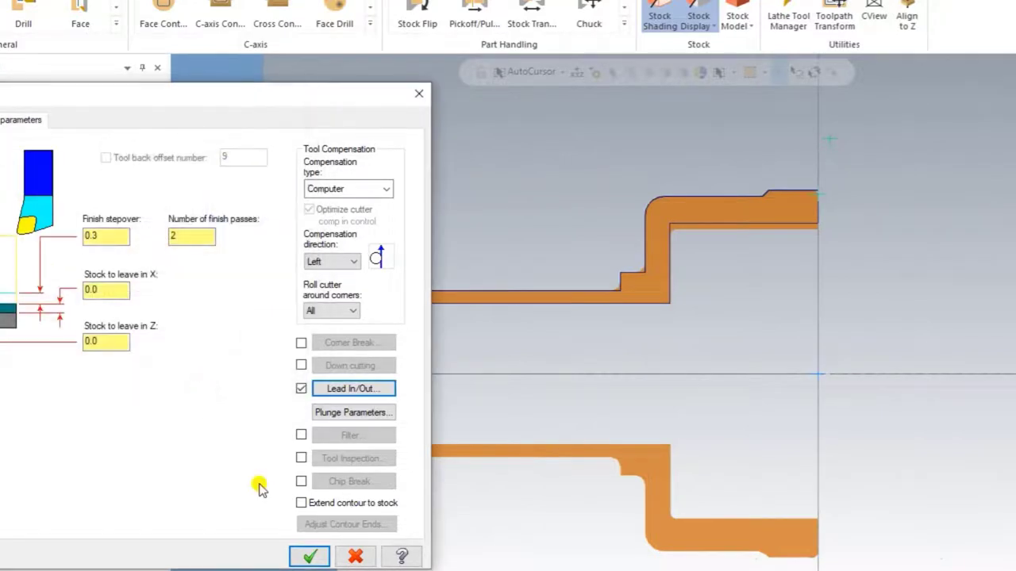
click(308, 555)
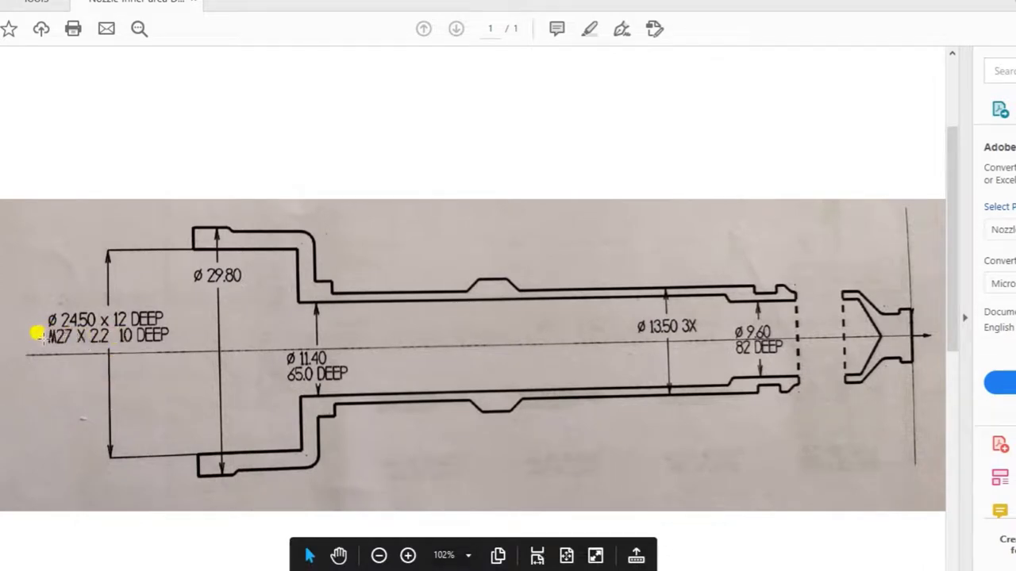
Read the M27 X 2.2 10 DEEP thread callout on the drawing, then return to Mastercam.
drag(34, 331, 194, 331)
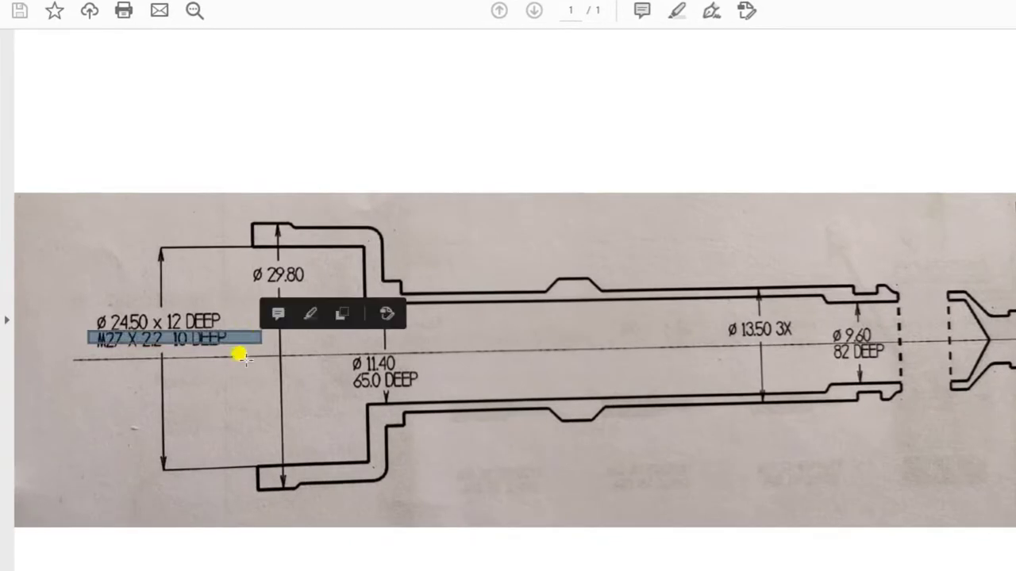
click(223, 358)
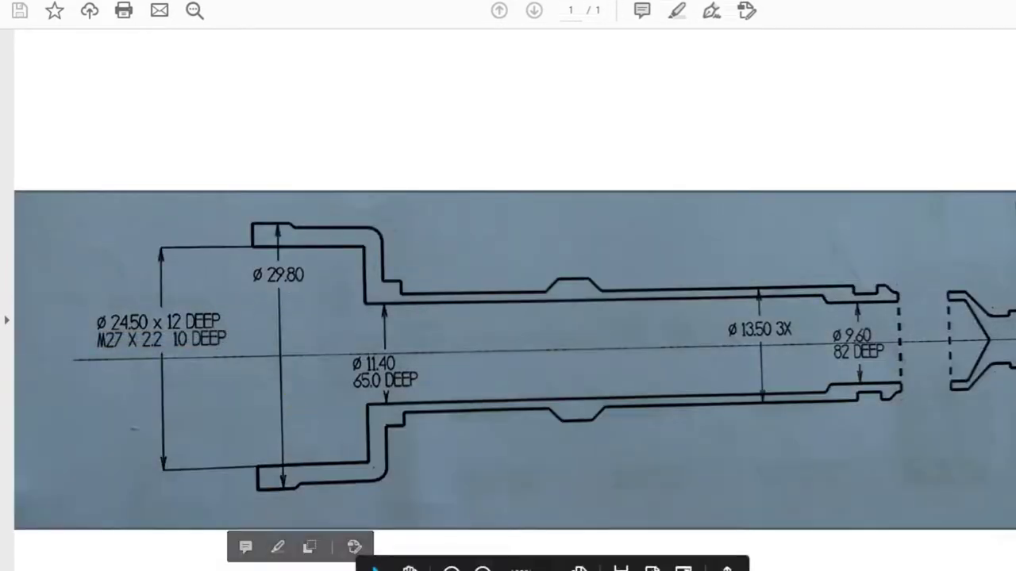
mouse_move(936, 535)
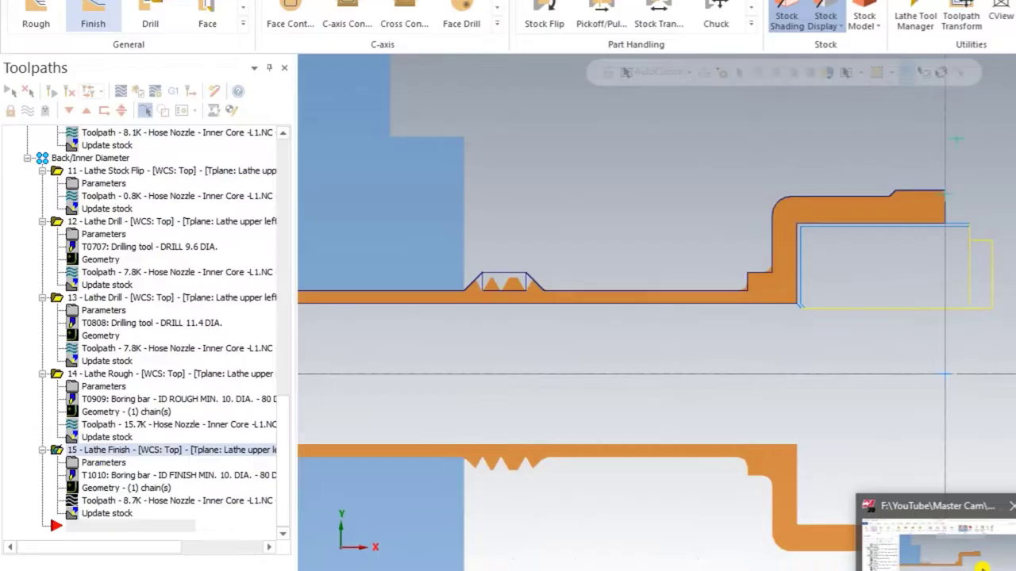
click(982, 567)
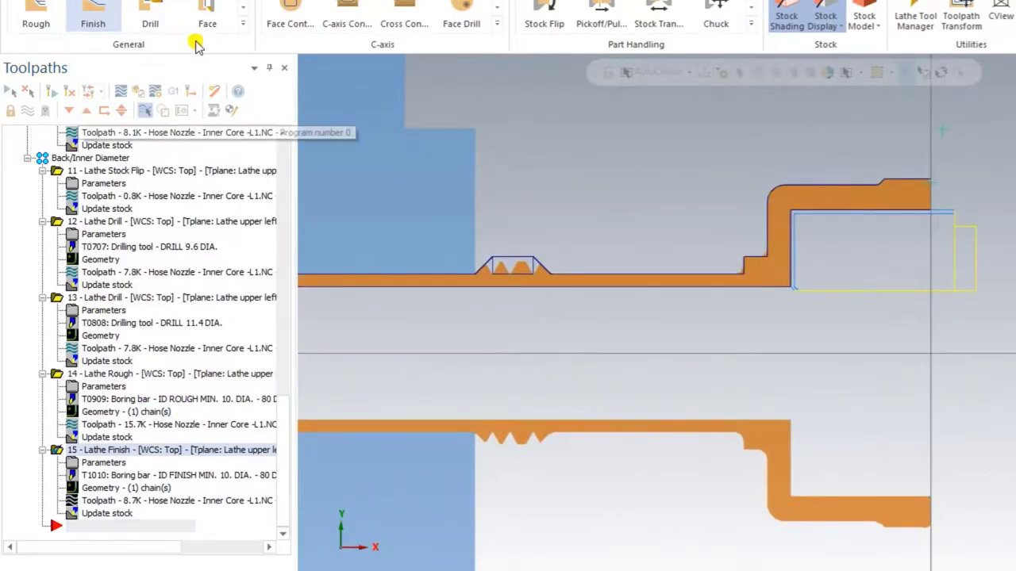
Start a lathe Thread toolpath with tool T1111 ID THREAD MIN. 12. DIA. at 500 spindle speed.
click(242, 28)
click(204, 101)
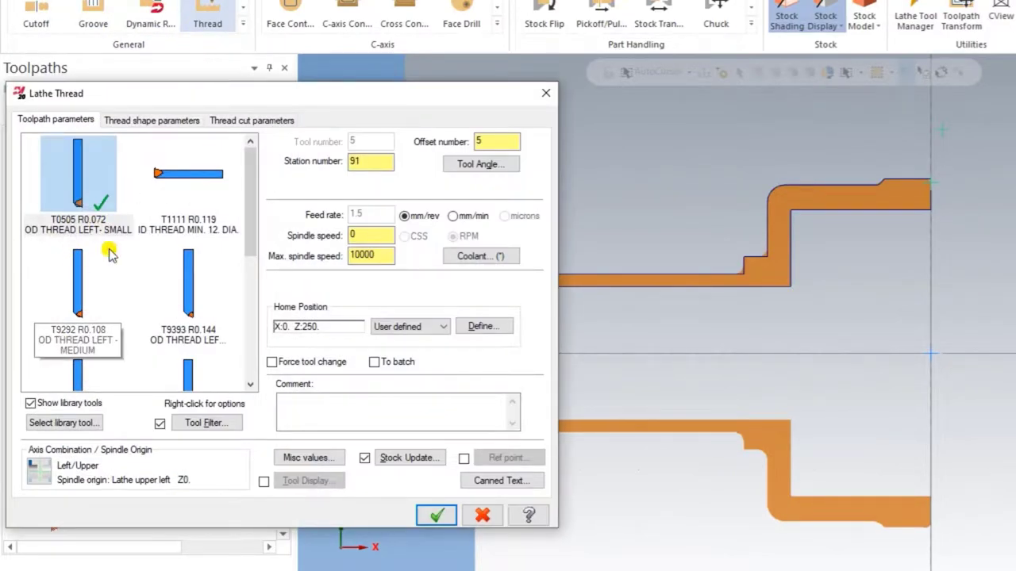
click(204, 186)
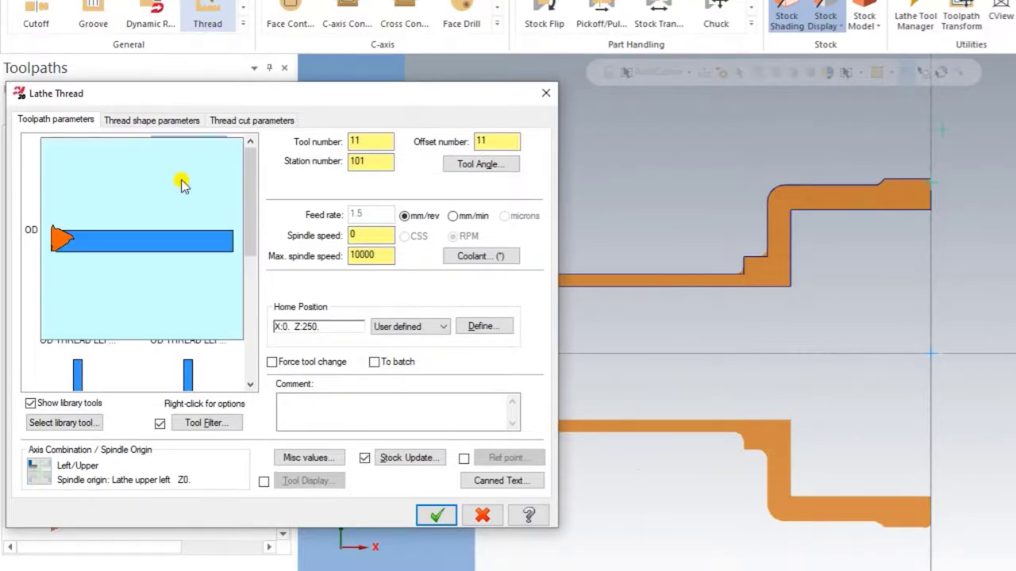
click(353, 235)
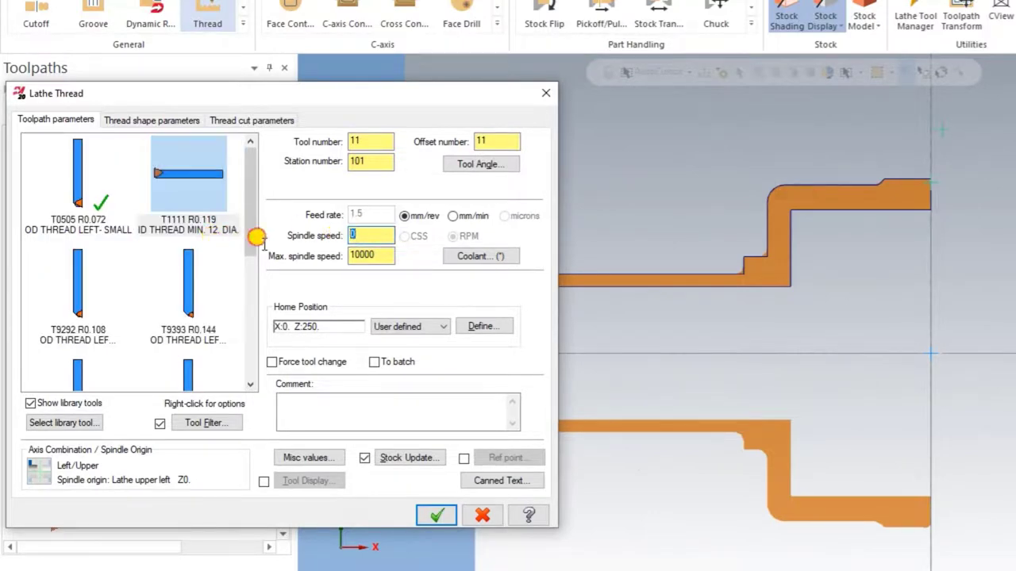
text(500)
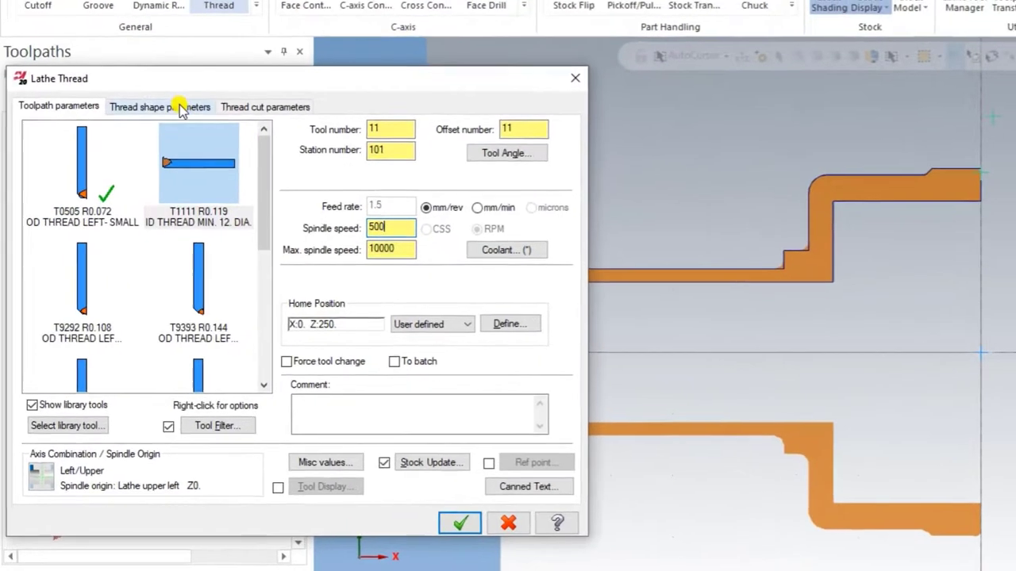
click(162, 120)
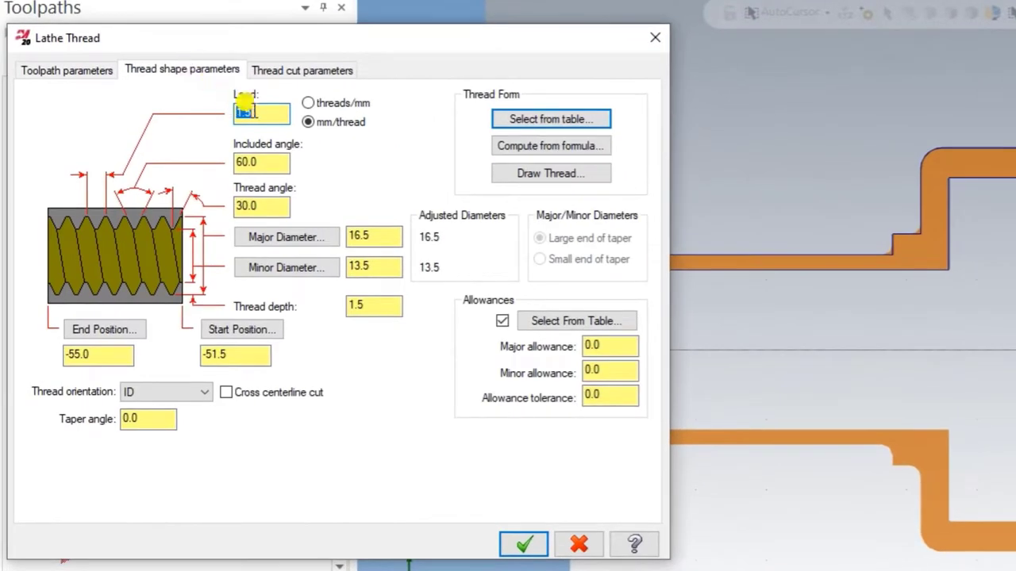
Set the thread lead to 2.2.
key(BackSpace)
key(ctrl+z)
text(2.2)
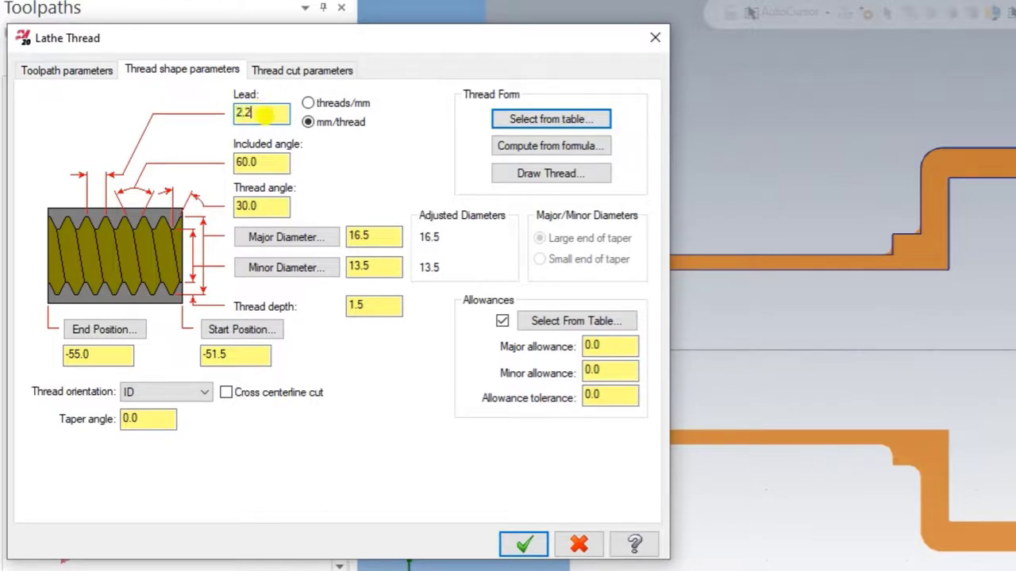
click(273, 162)
click(273, 205)
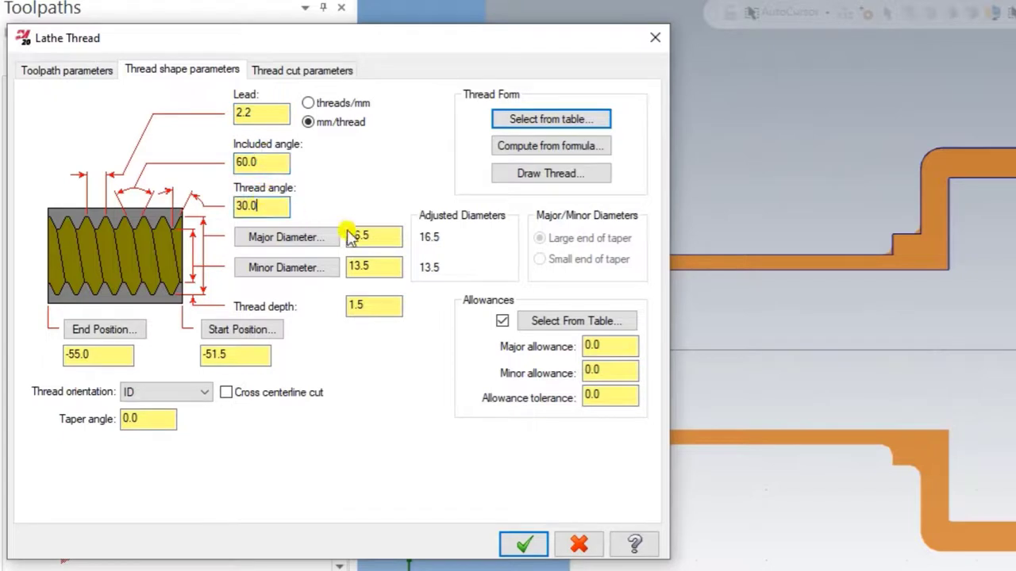
Enter 27.0 major and 24.5 minor diameter, giving 1.25 thread depth.
drag(377, 235, 317, 241)
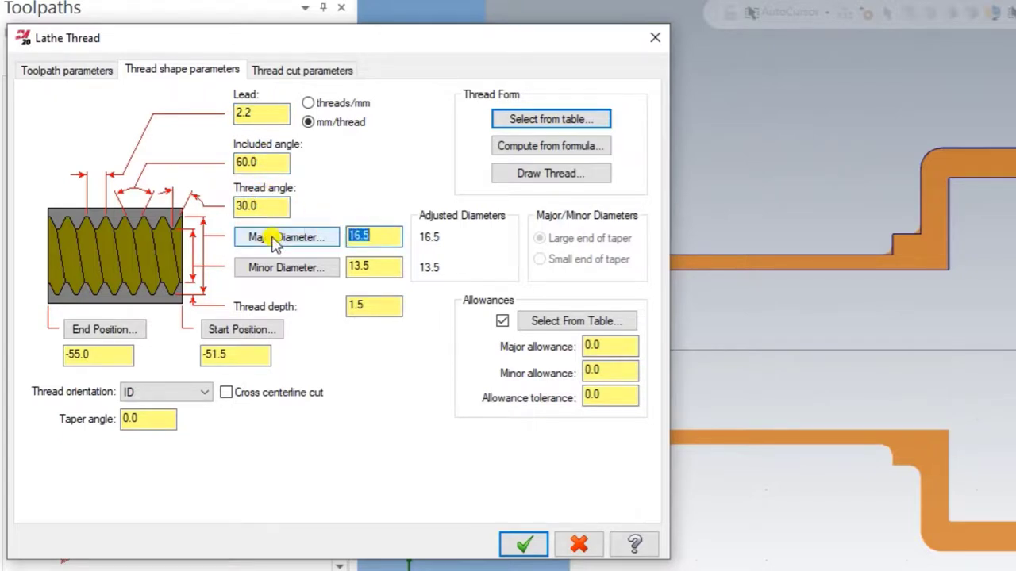
text(27.0)
key(Return)
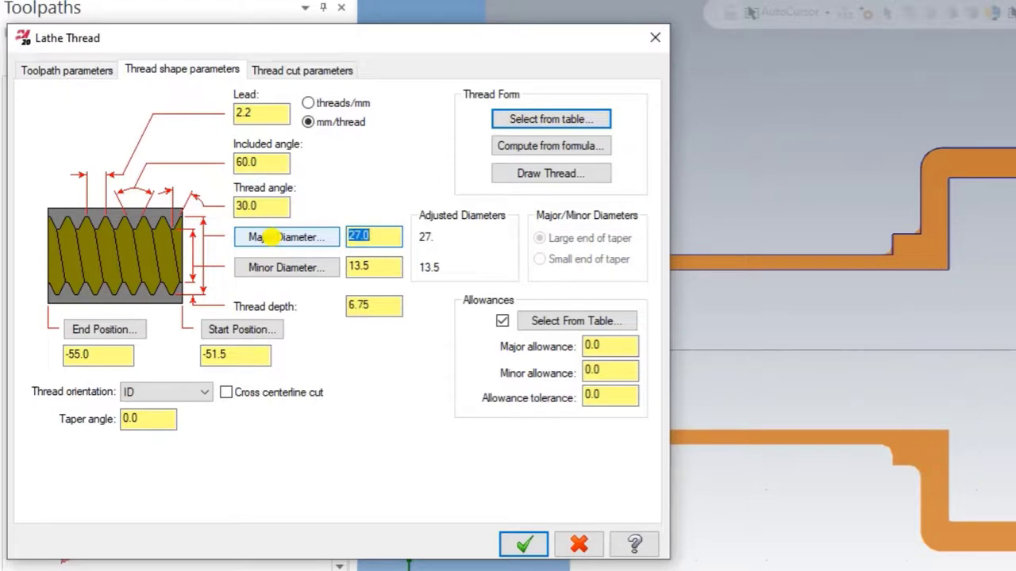
click(377, 266)
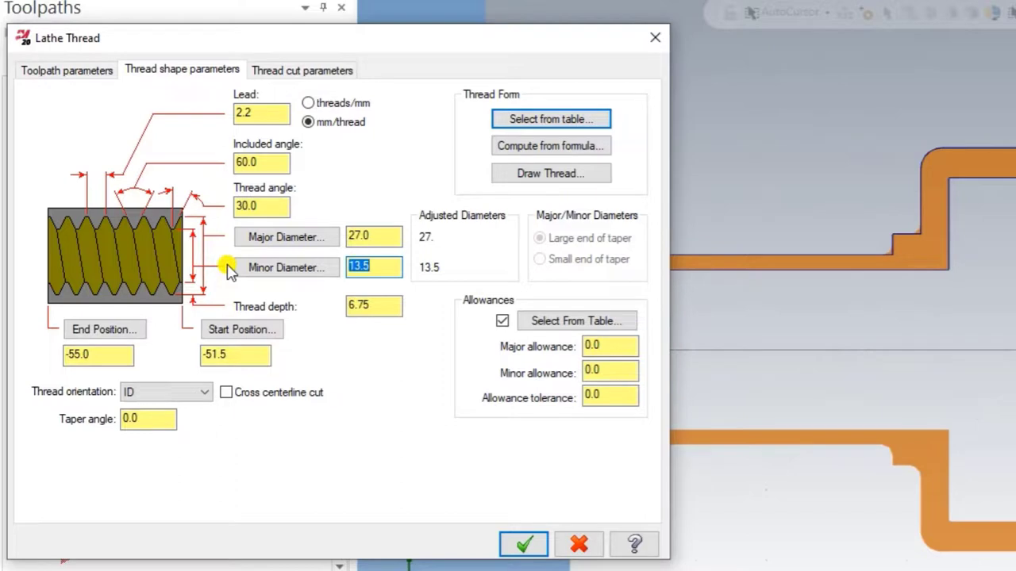
text(24)
key(Return)
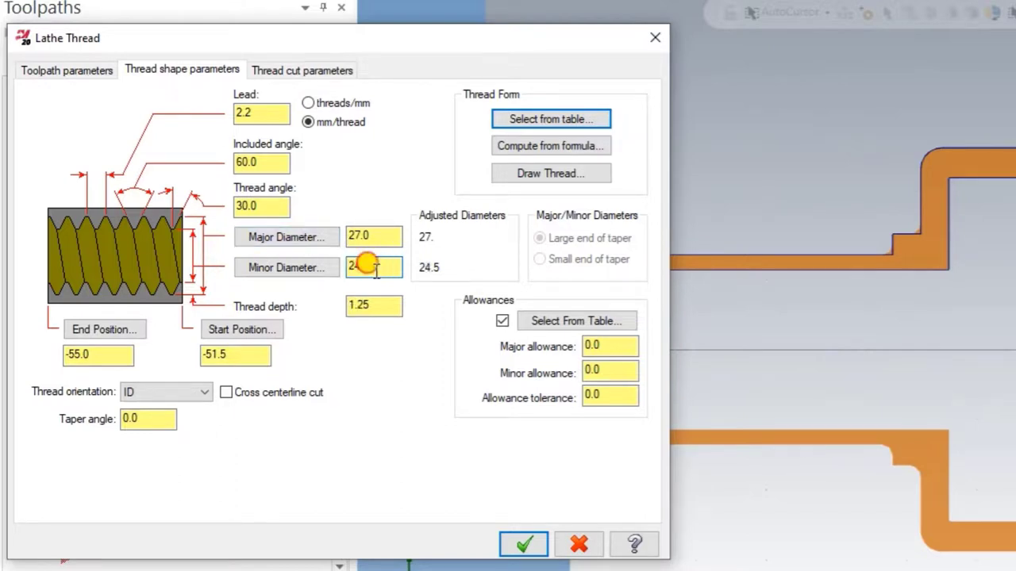
click(392, 236)
click(387, 265)
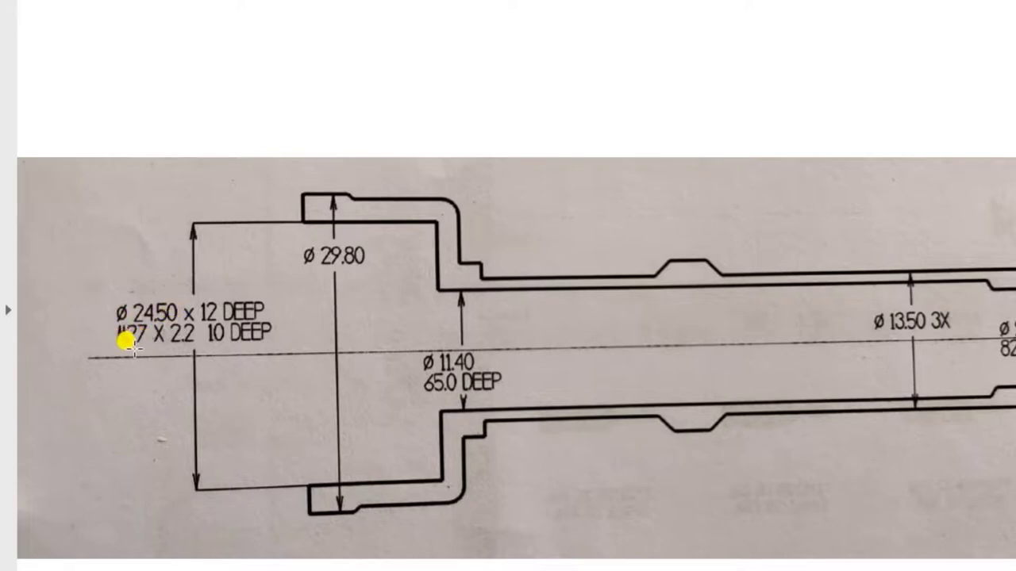
Reread the M27 X 2.2 callout in the drawing and return to the Lathe Thread dialog.
click(127, 337)
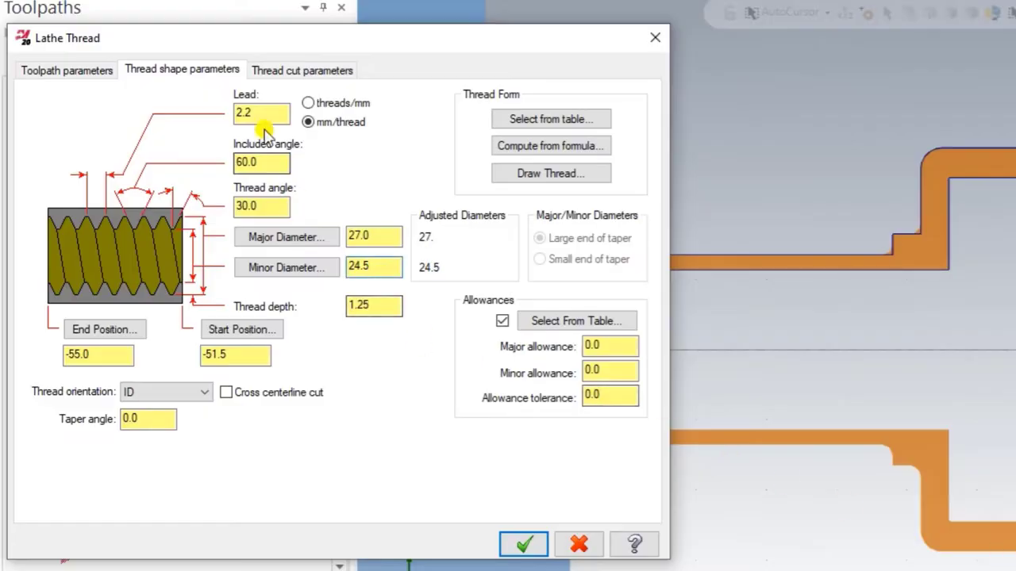
click(266, 112)
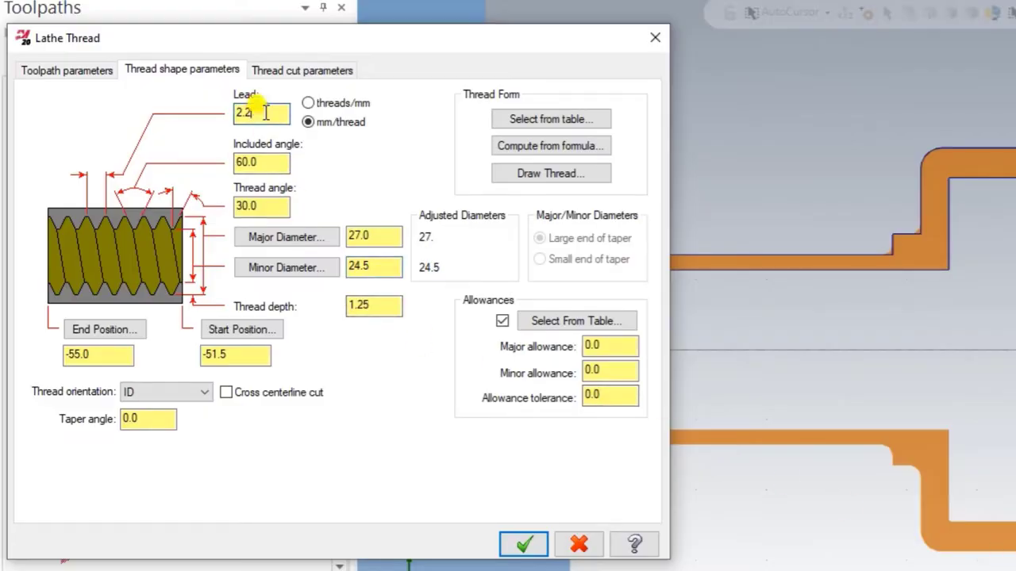
Set the thread start at the part face corner and end at Z -10.0, then generate the toolpath.
click(245, 337)
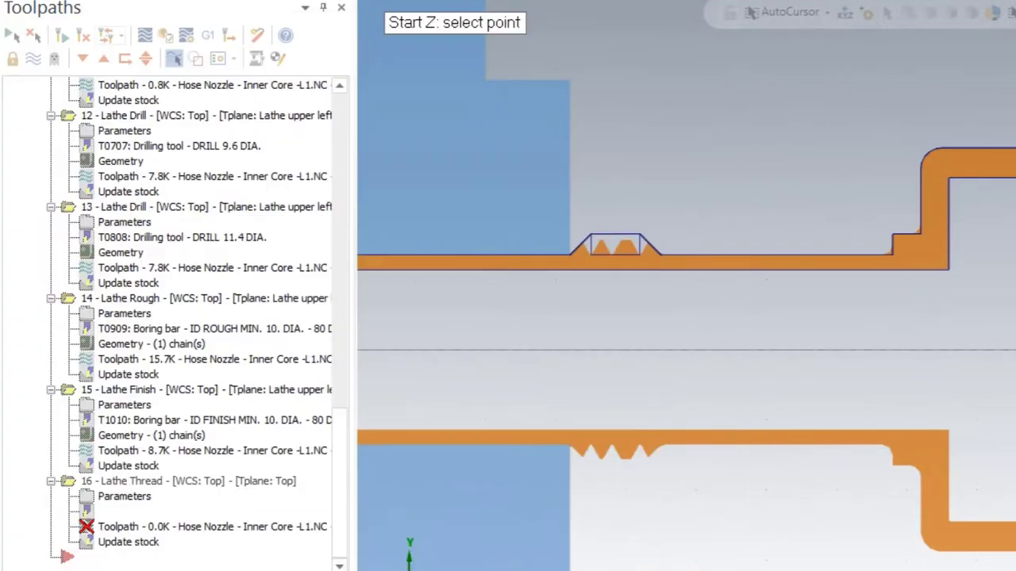
click(969, 202)
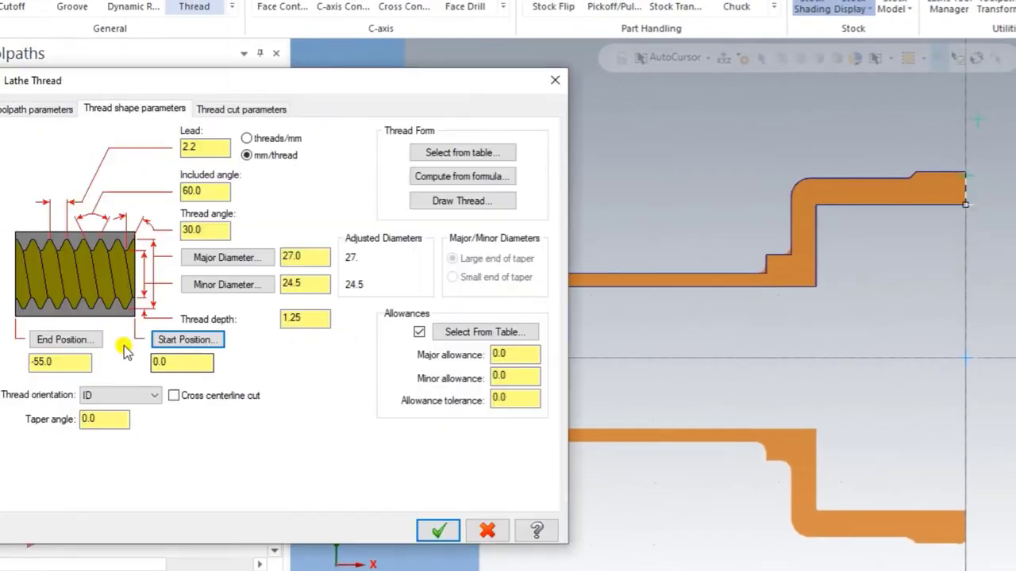
click(68, 338)
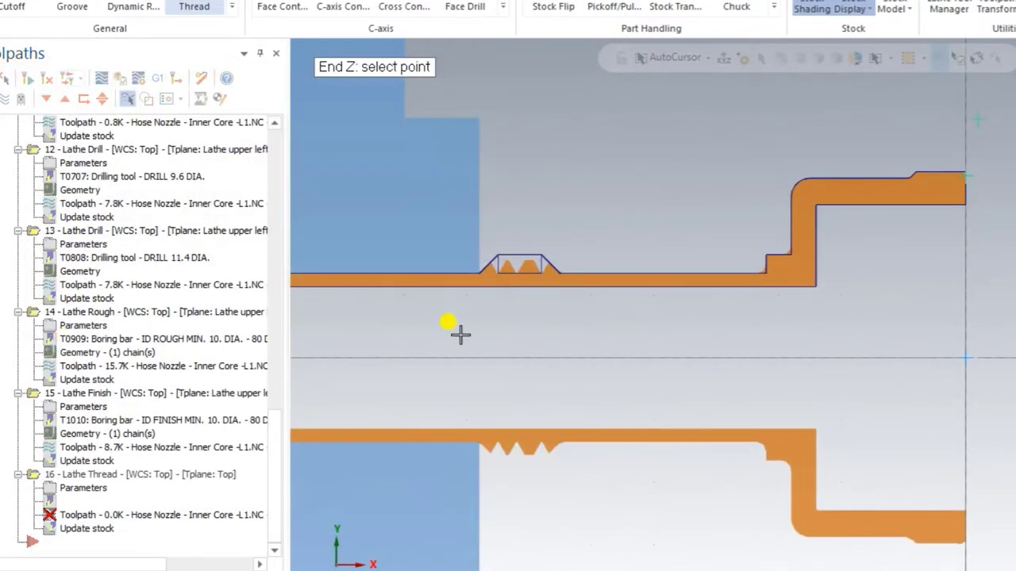
click(816, 205)
double_click(72, 362)
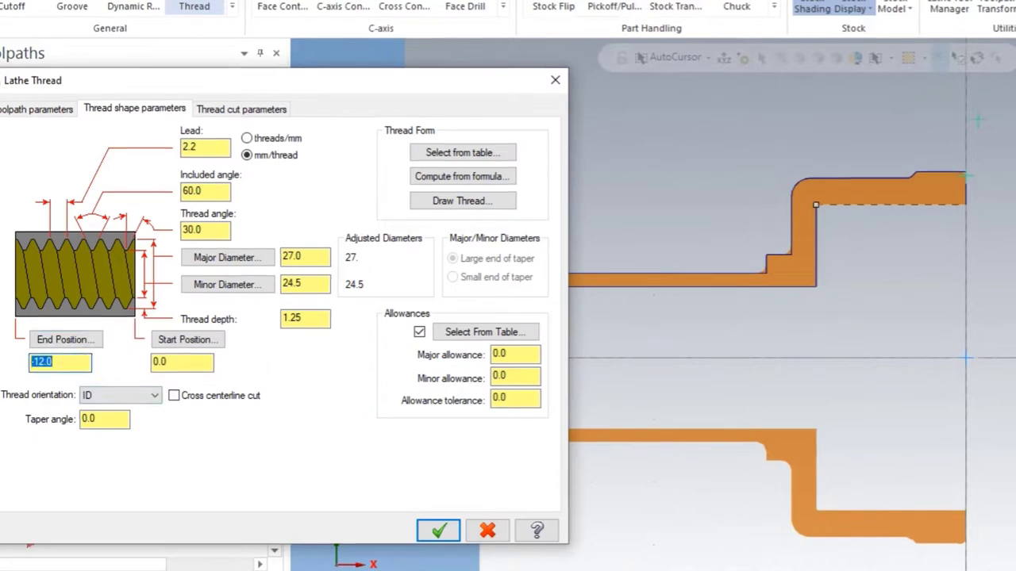
text(-10)
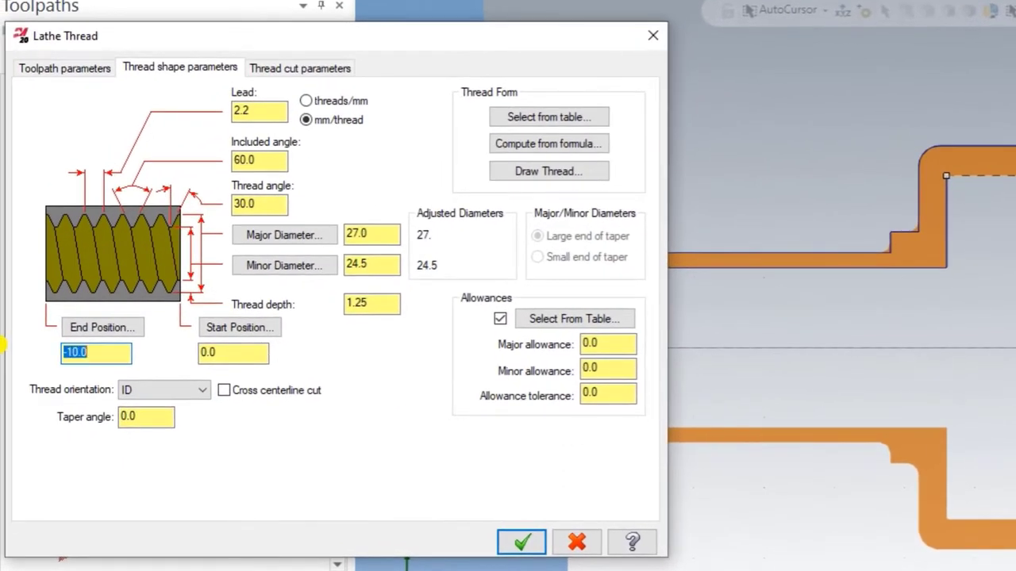
click(269, 69)
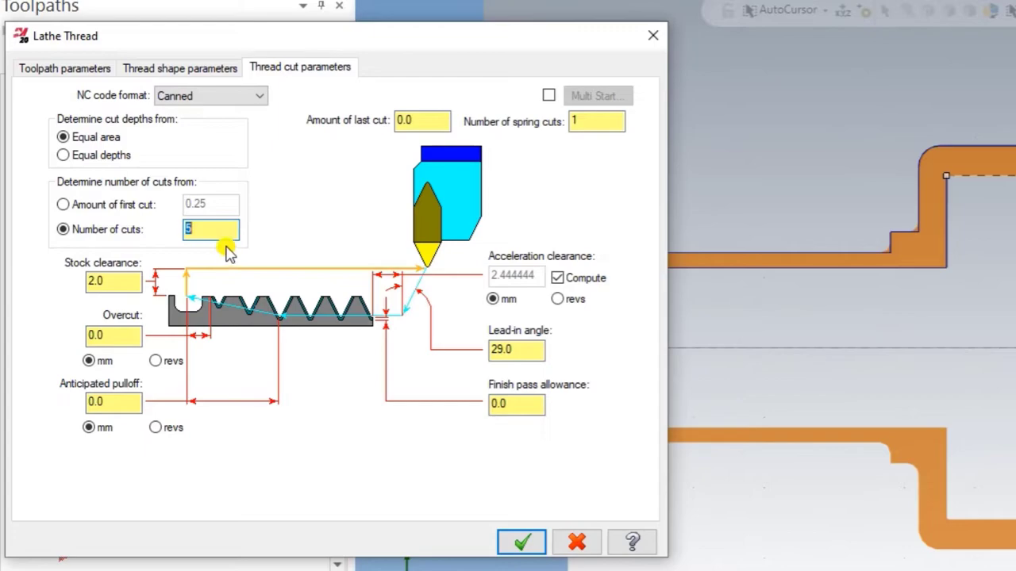
click(518, 542)
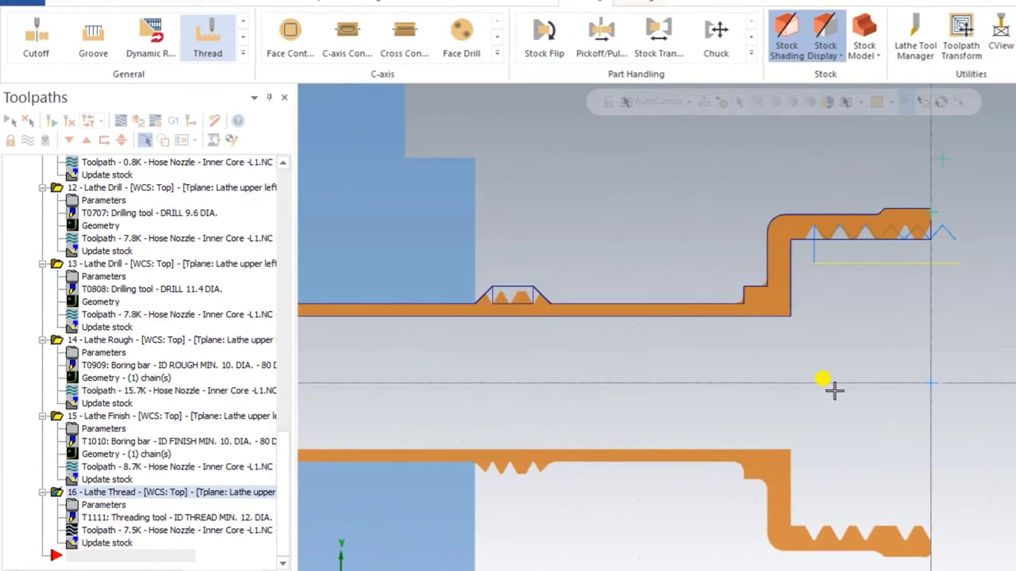
In a 3D view, display operations 12–16: both drills, ID rough, ID finish and ID thread.
scroll(934, 344, down, 3)
scroll(934, 347, down, 2)
mouse_move(934, 347)
middle_down()
mouse_move(929, 390)
mouse_move(877, 385)
middle_up()
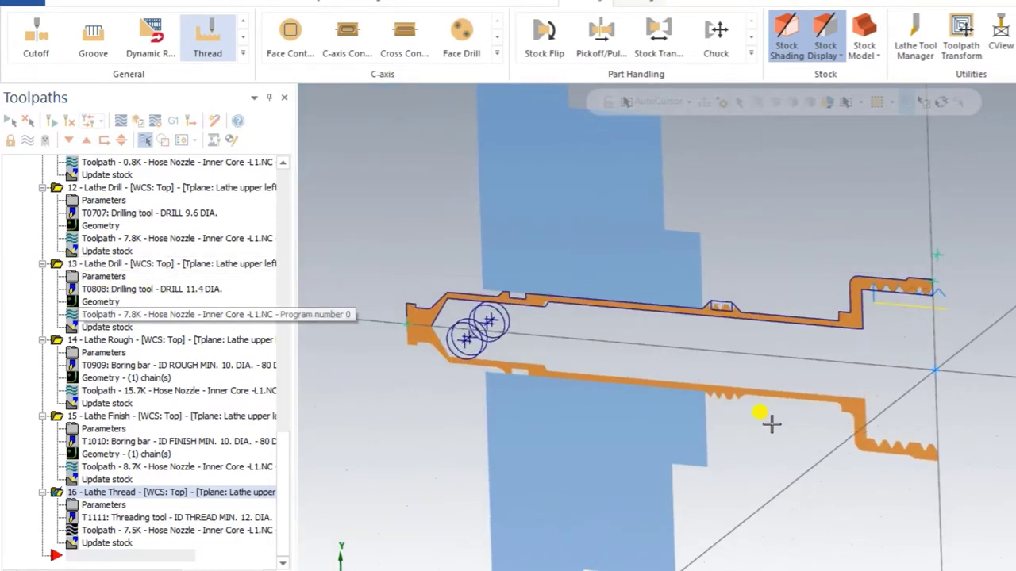
click(55, 189)
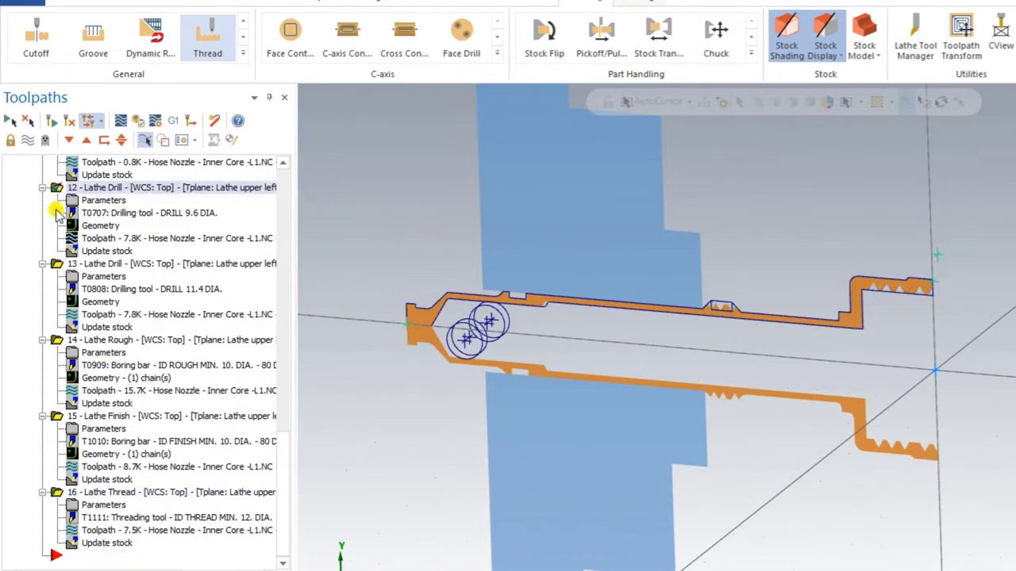
click(56, 264)
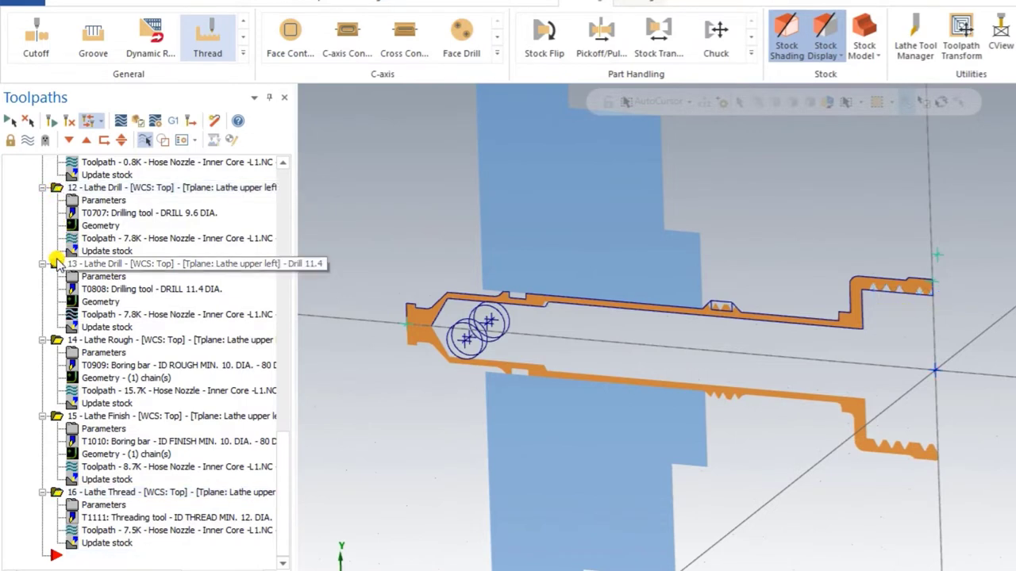
click(56, 264)
click(60, 342)
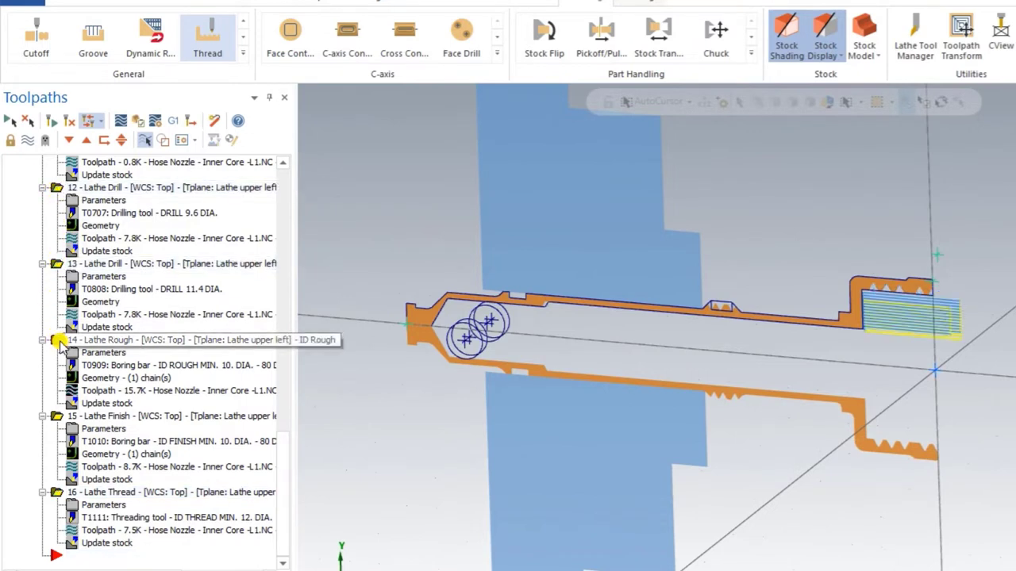
click(58, 418)
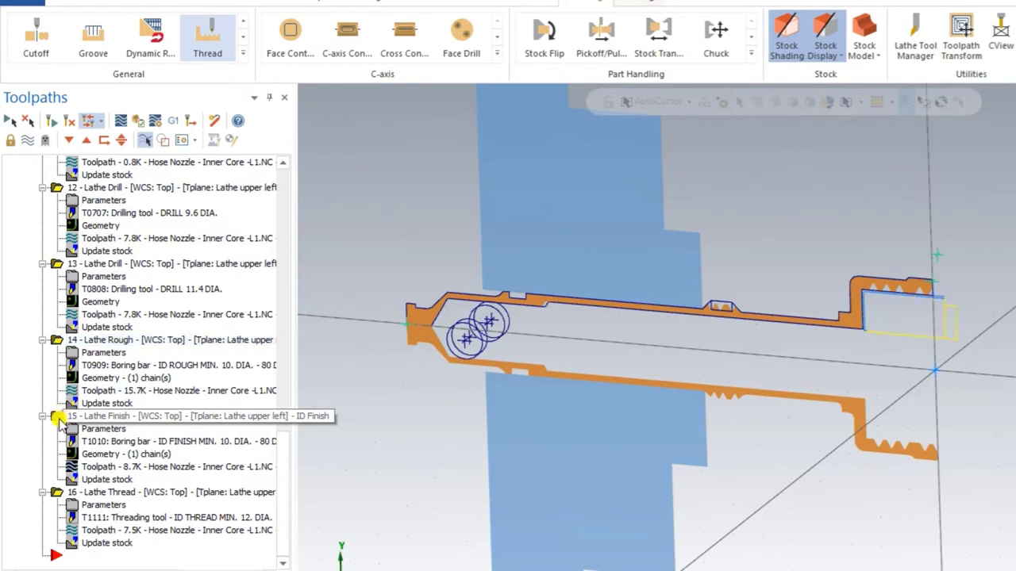
click(56, 498)
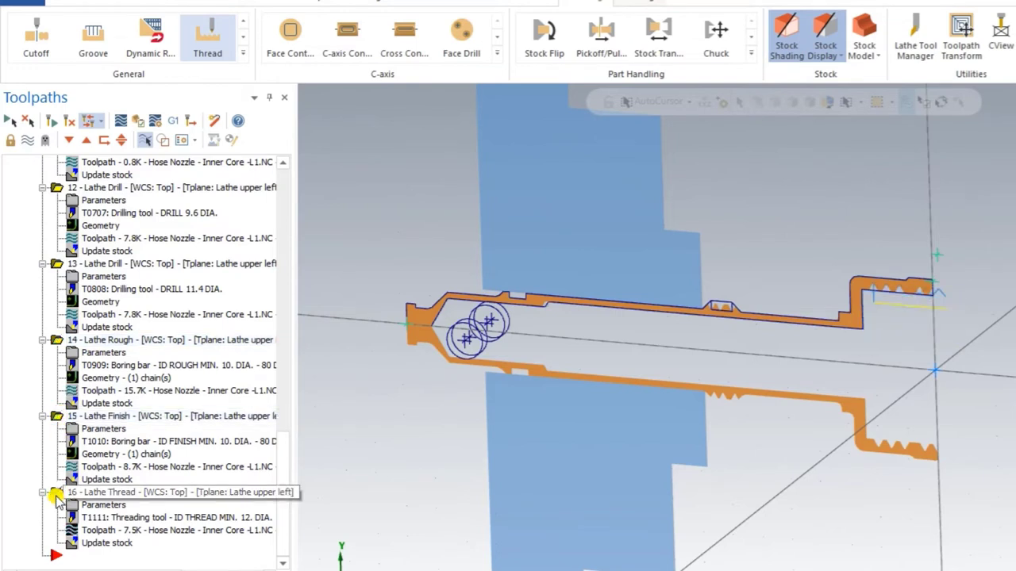